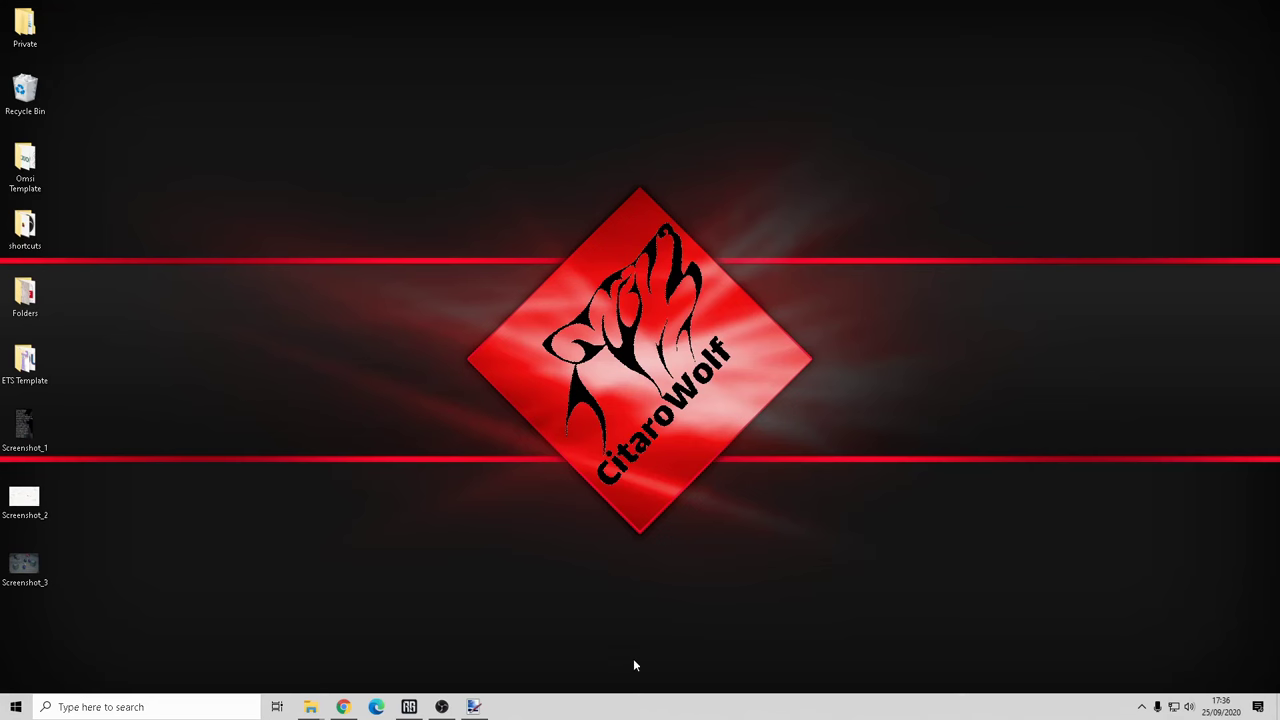
Restore the Explorer window on Steam's common folder and open OMSI 2 > Vehicles.
mouse_move(310, 705)
click(328, 655)
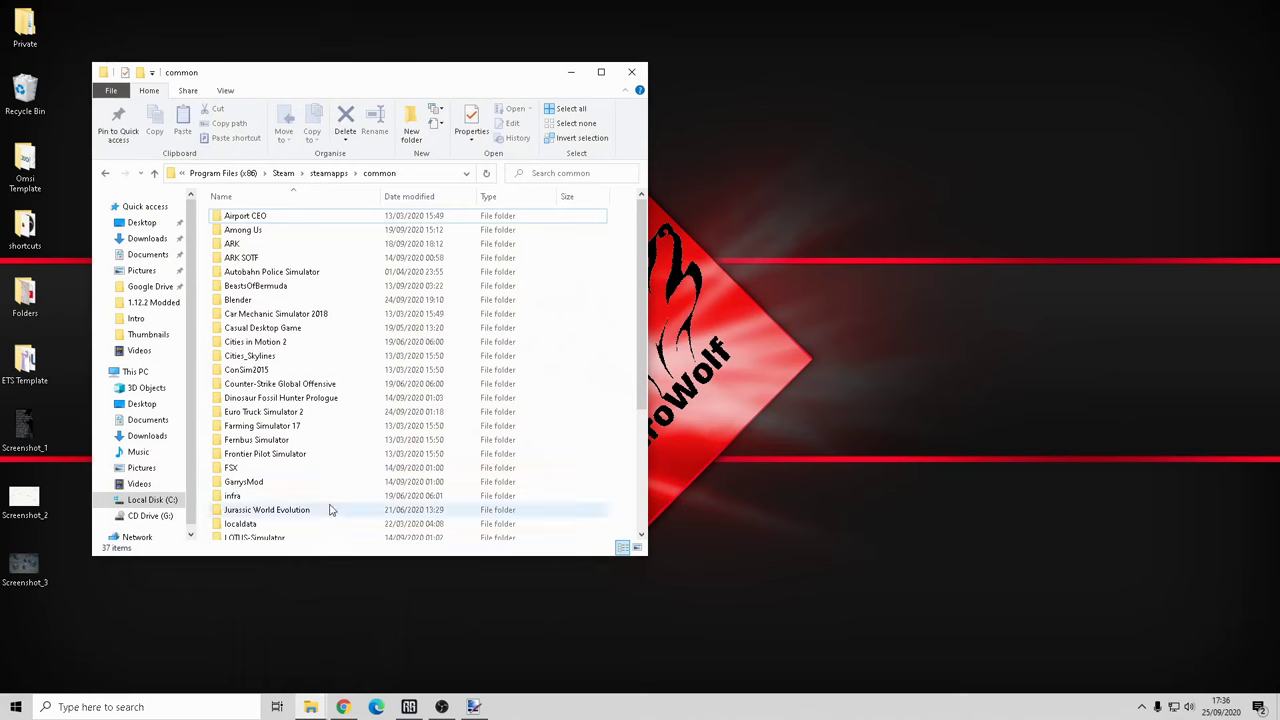
scroll(335, 505, down, 3)
scroll(345, 498, down, 2)
double_click(266, 376)
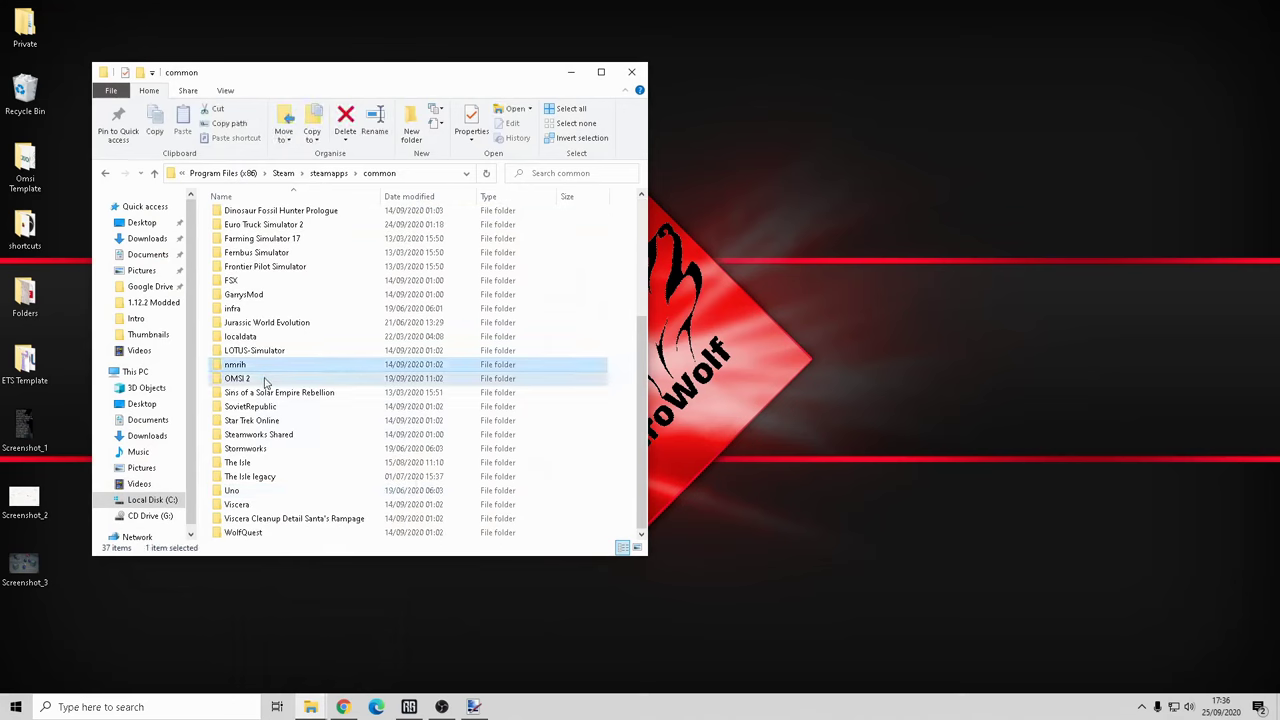
scroll(320, 450, down, 7)
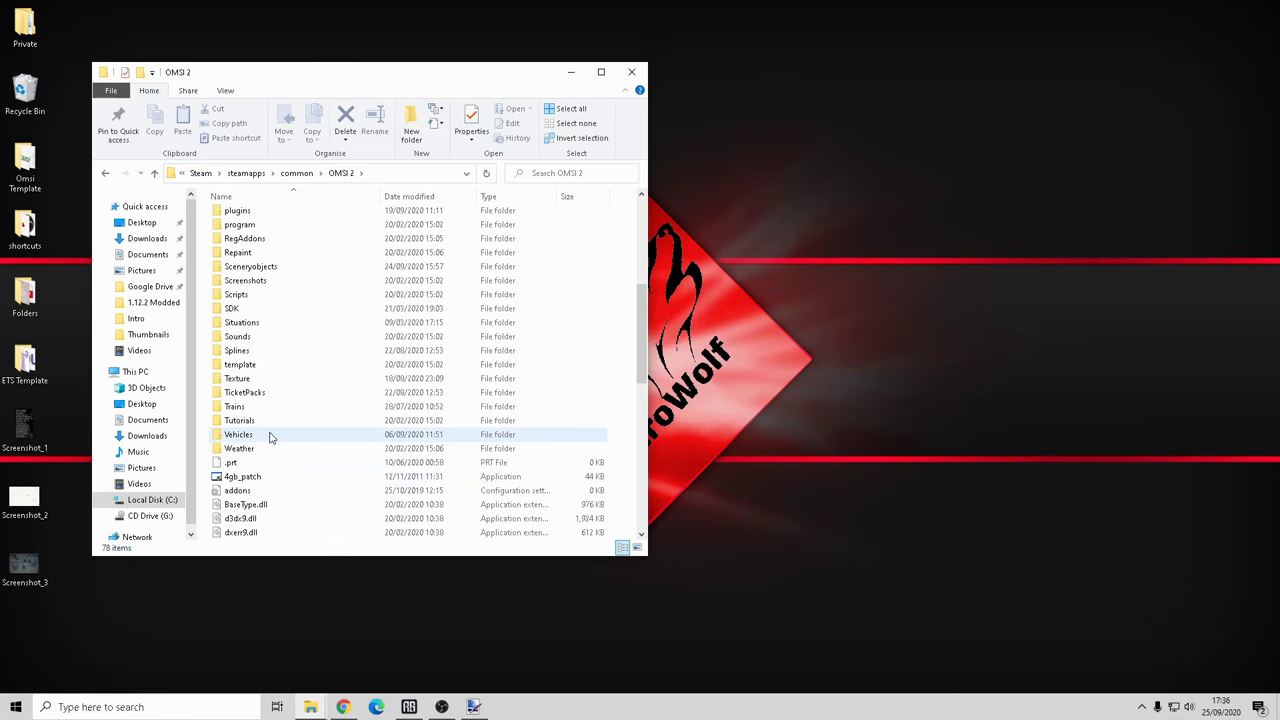
double_click(309, 436)
Open HH_Doppelgelenkbus, then its Texture folder, then the Werbung_A330 folder.
click(285, 443)
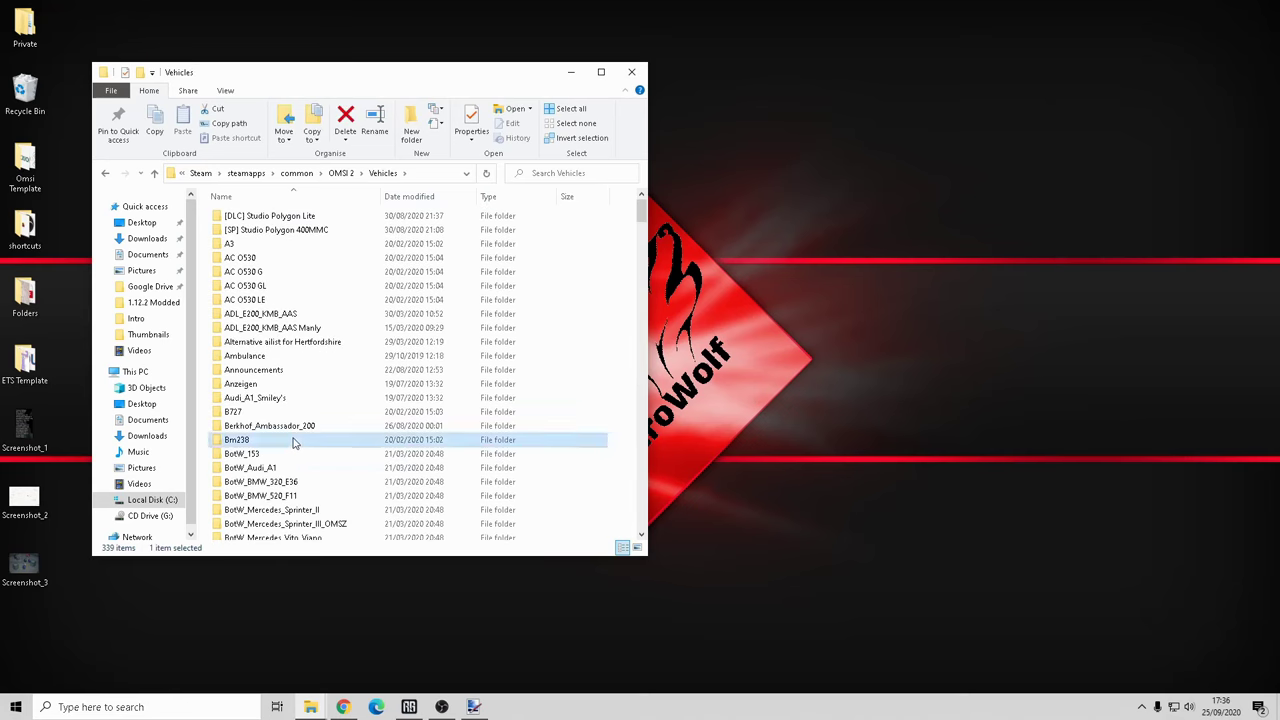
key(h)
scroll(284, 445, down, 8)
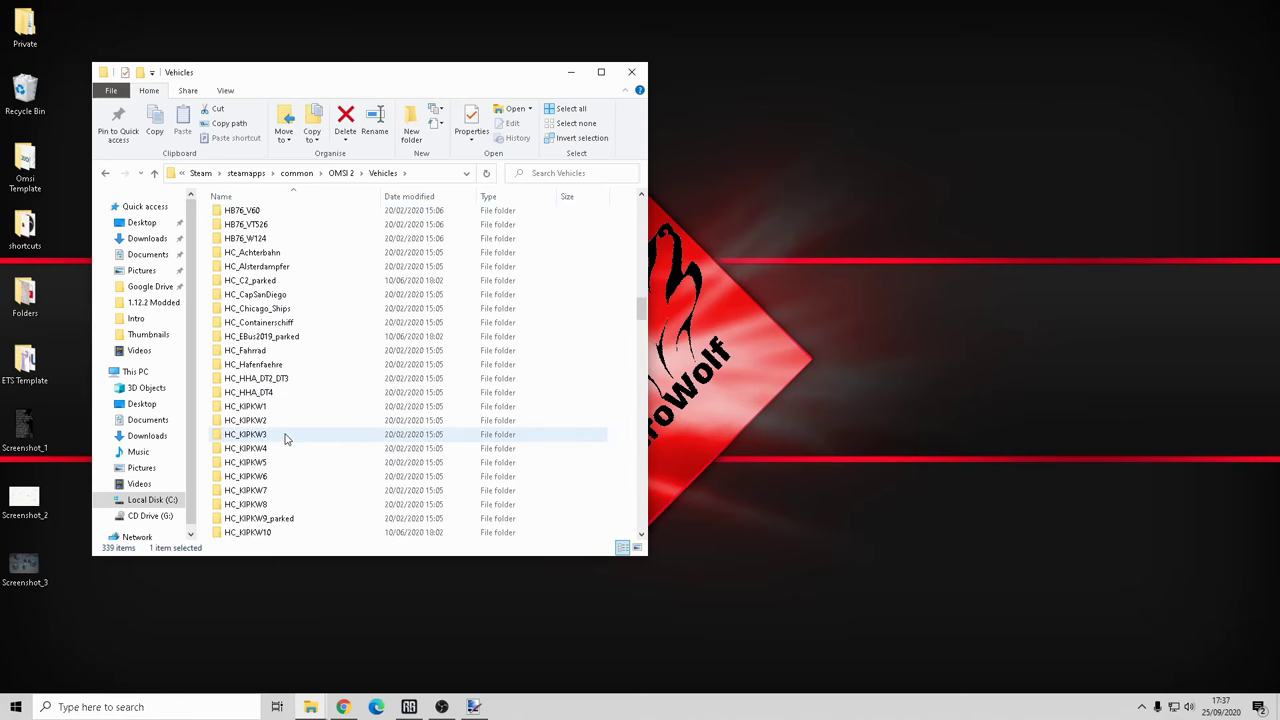
scroll(287, 438, down, 2)
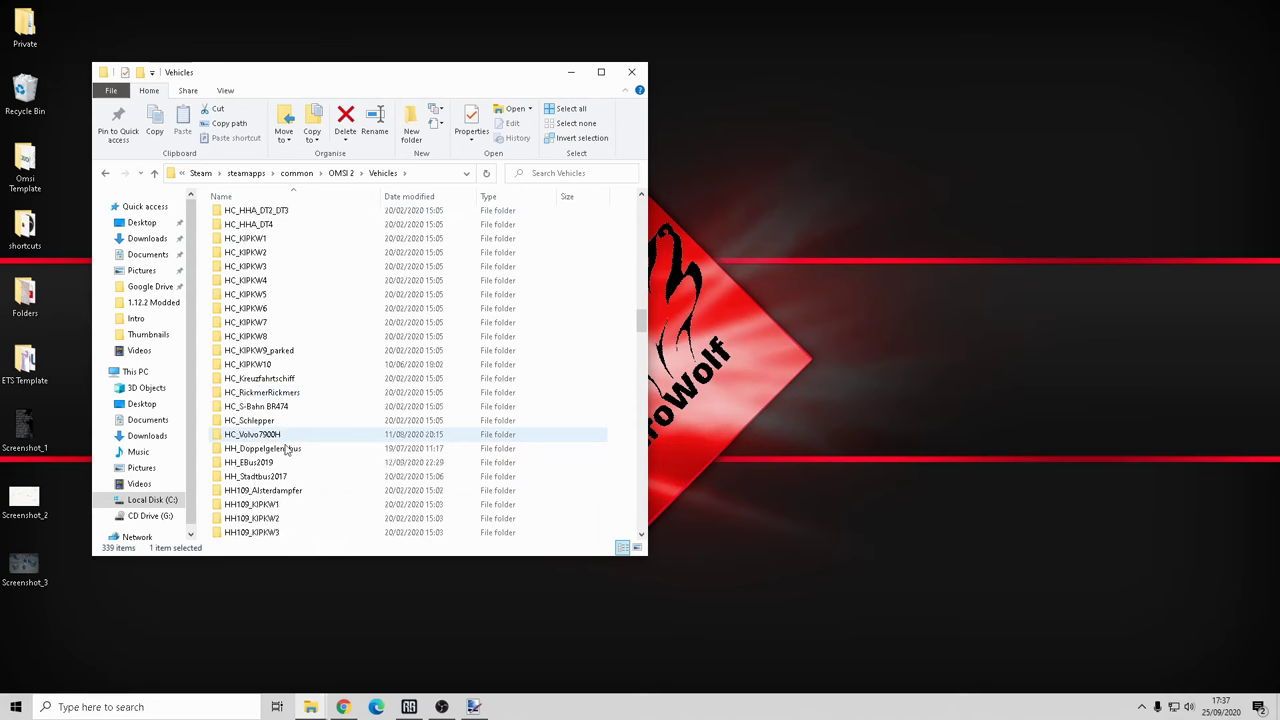
click(287, 449)
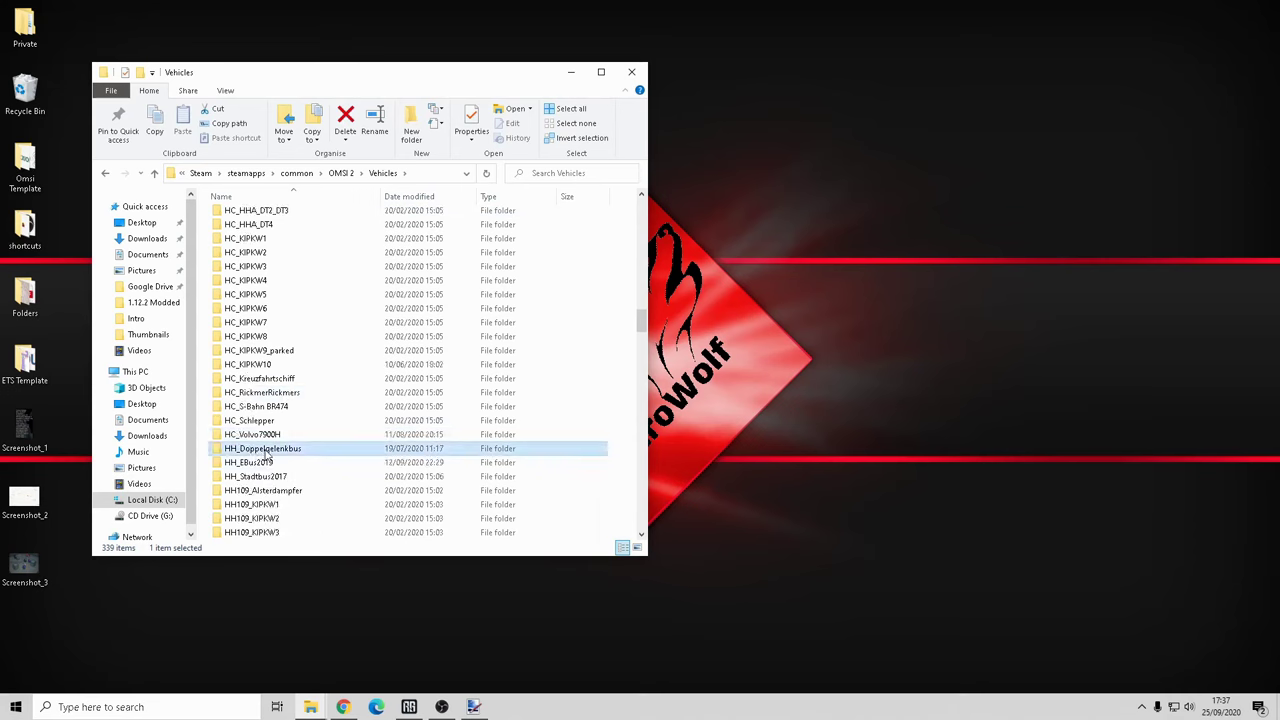
double_click(268, 449)
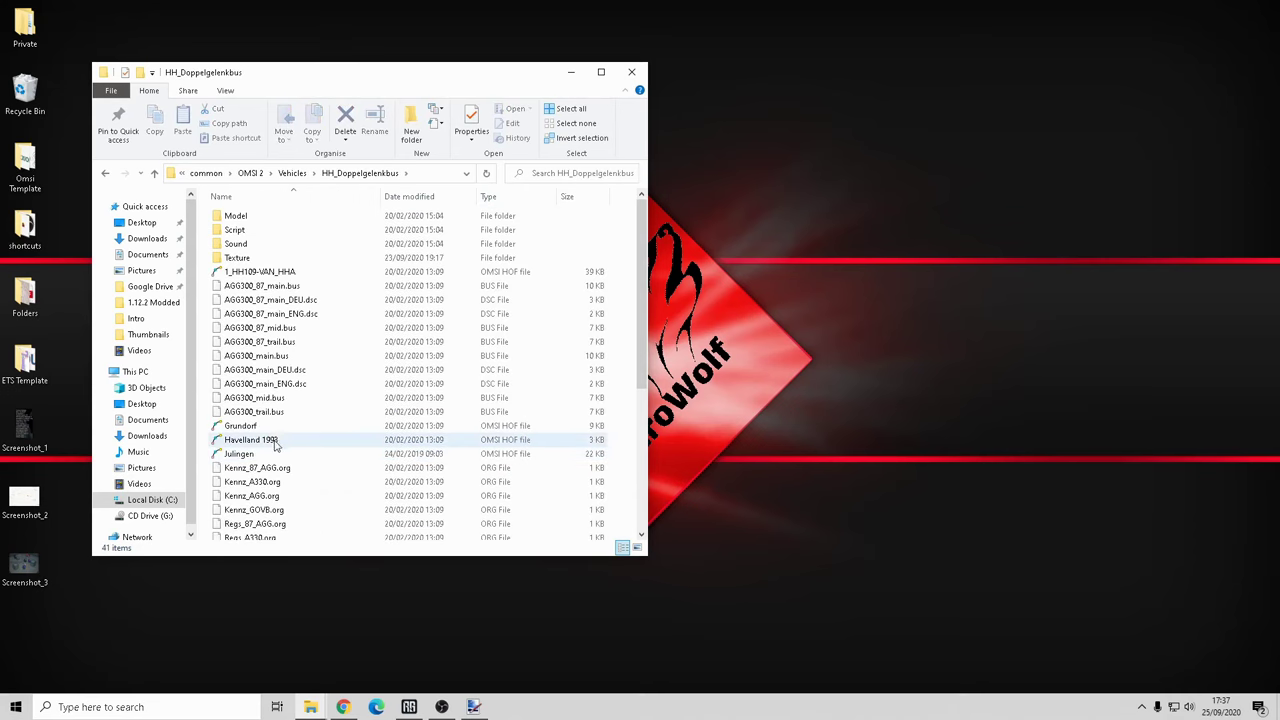
double_click(255, 262)
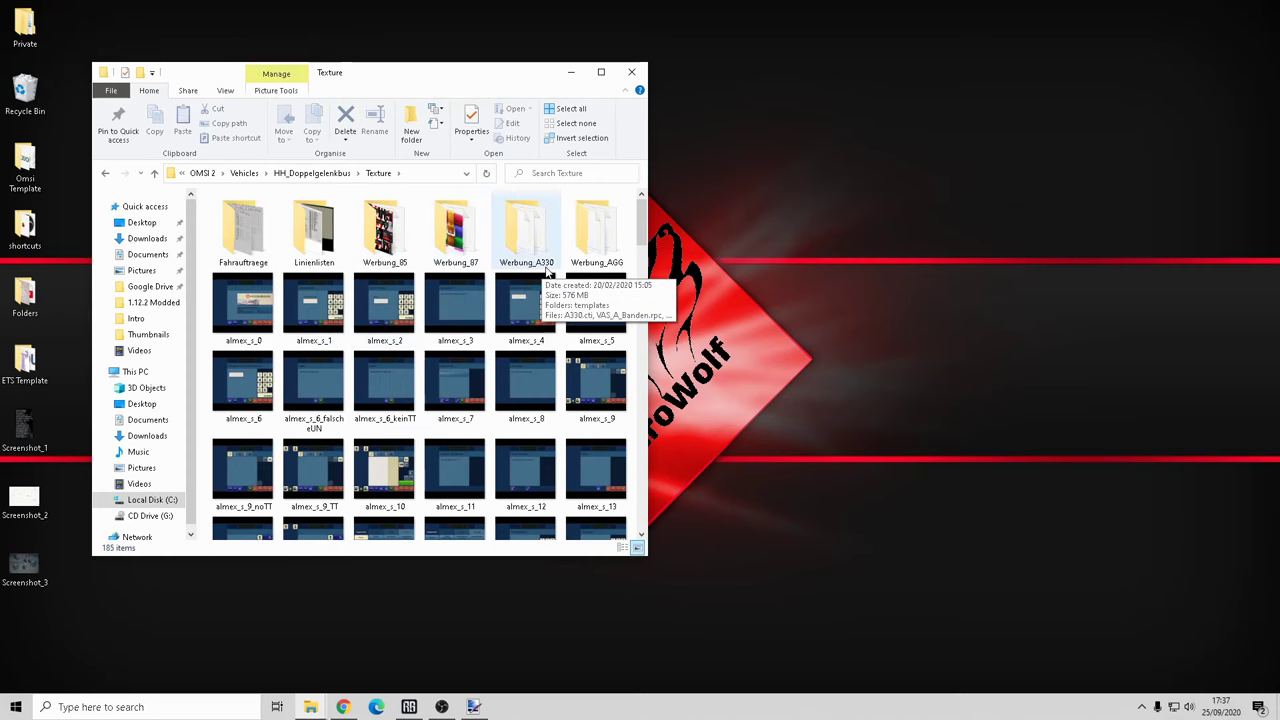
double_click(526, 232)
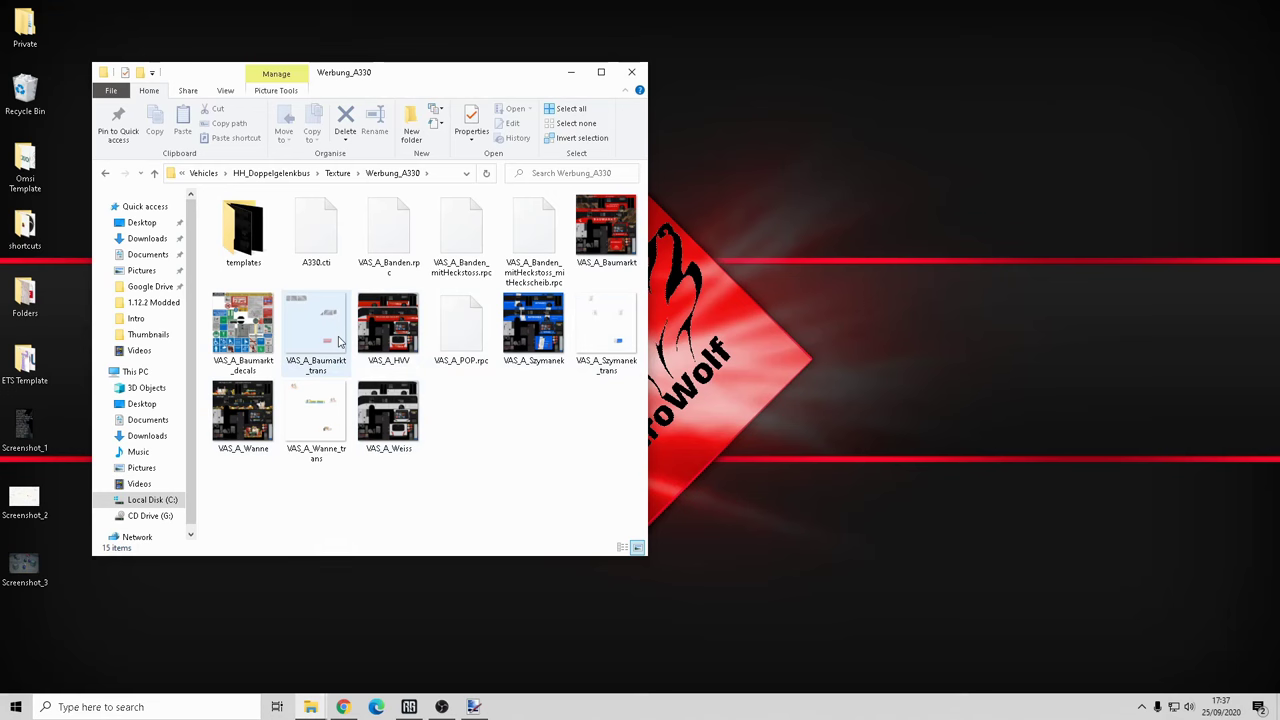
Open A330.cti in Notepad++ and scroll to the top of its texture entries.
right_click(300, 233)
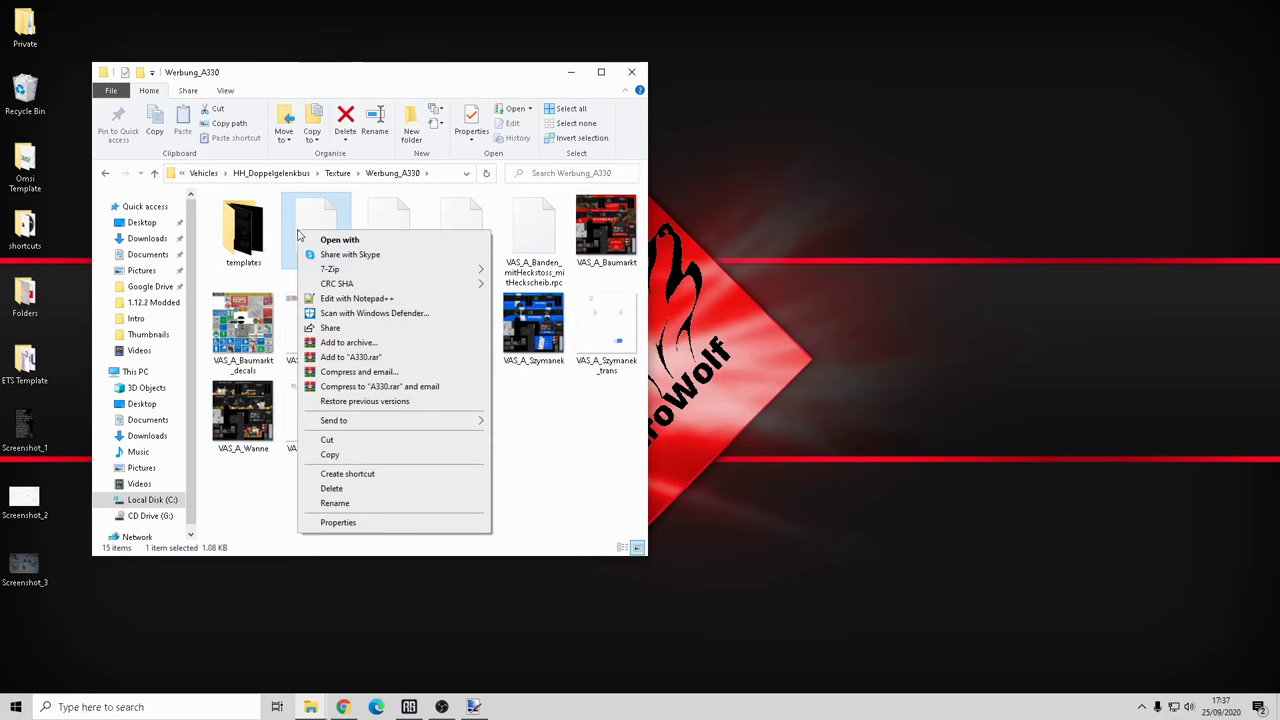
click(356, 299)
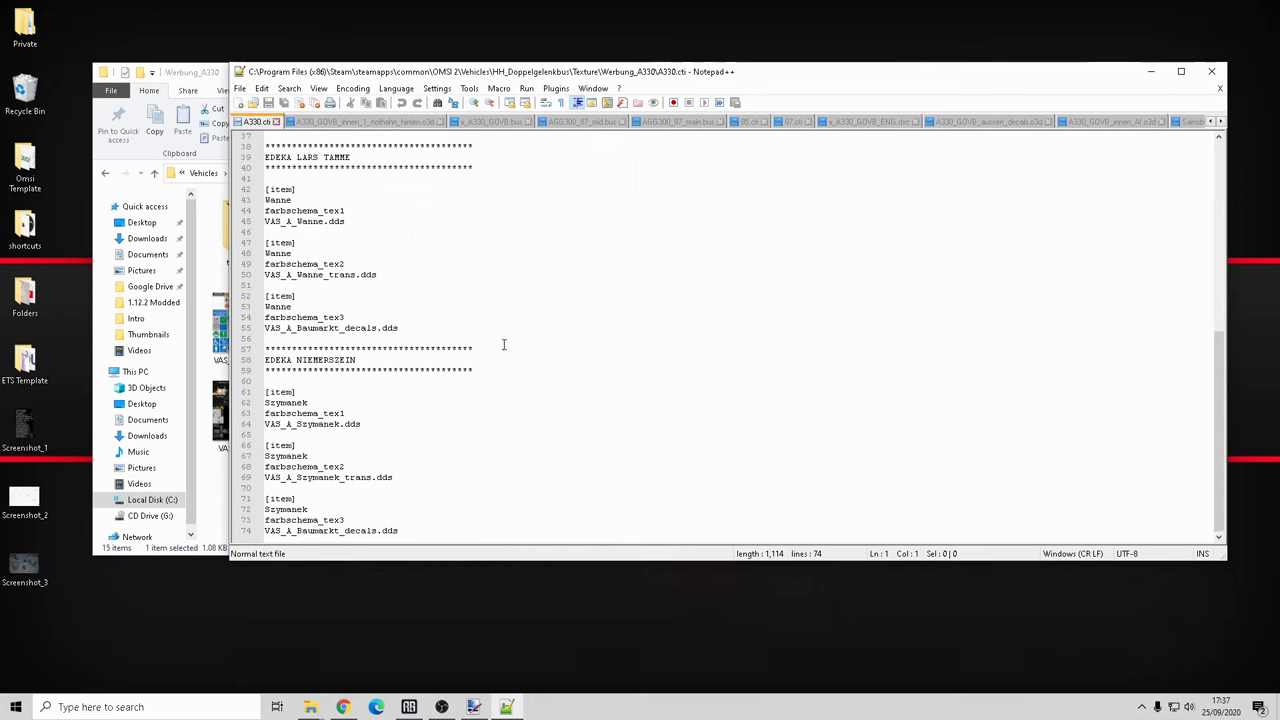
scroll(504, 344, up, 5)
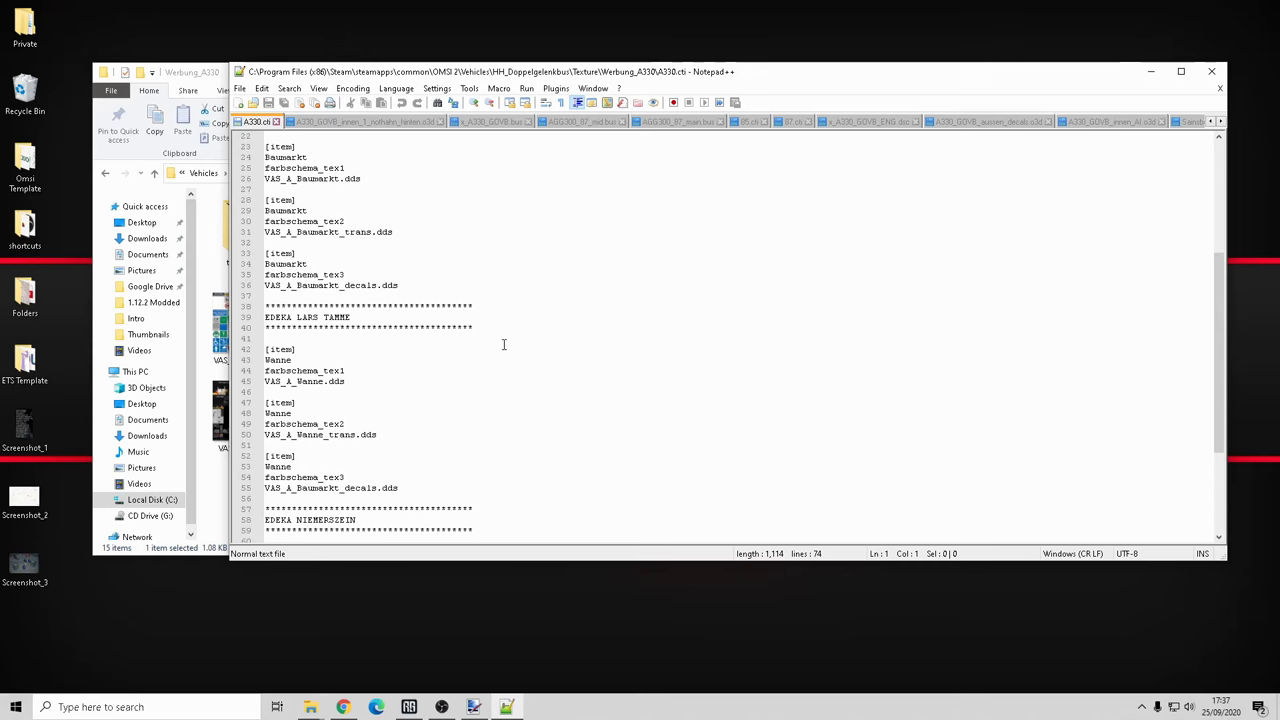
scroll(504, 344, up, 7)
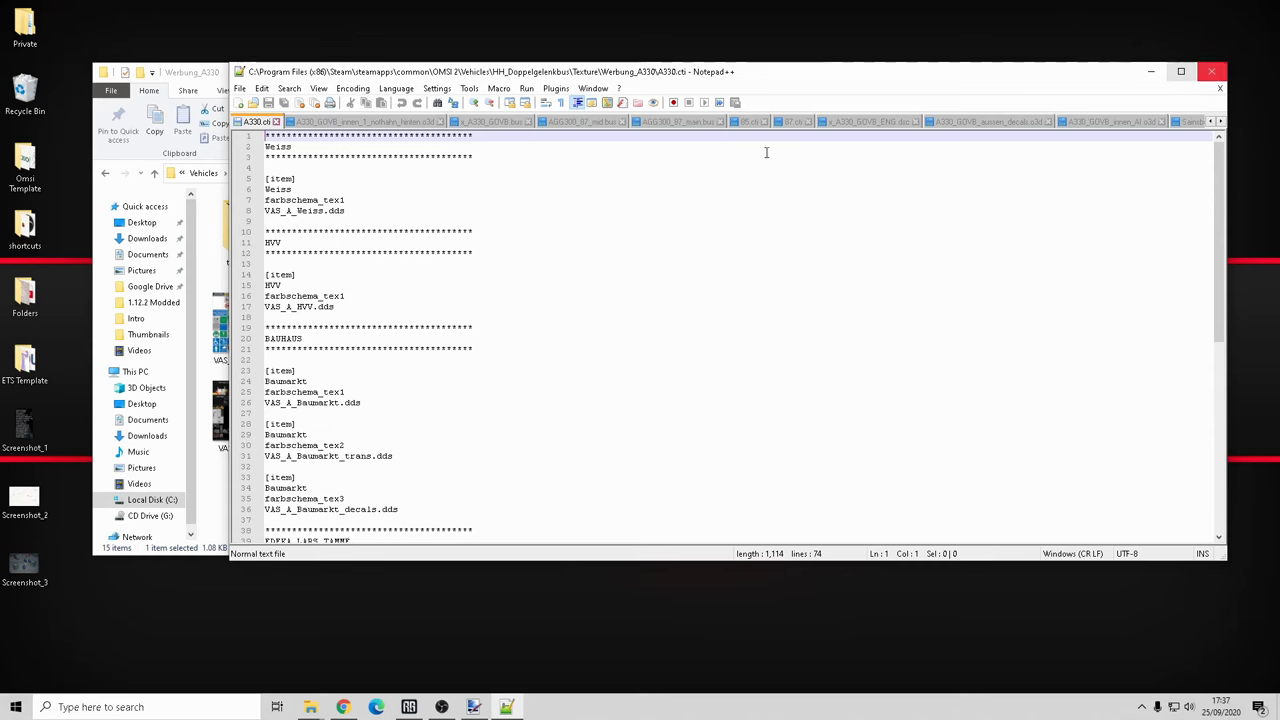
Close all other Notepad++ files except A330.cti, then exit Notepad++.
right_click(248, 122)
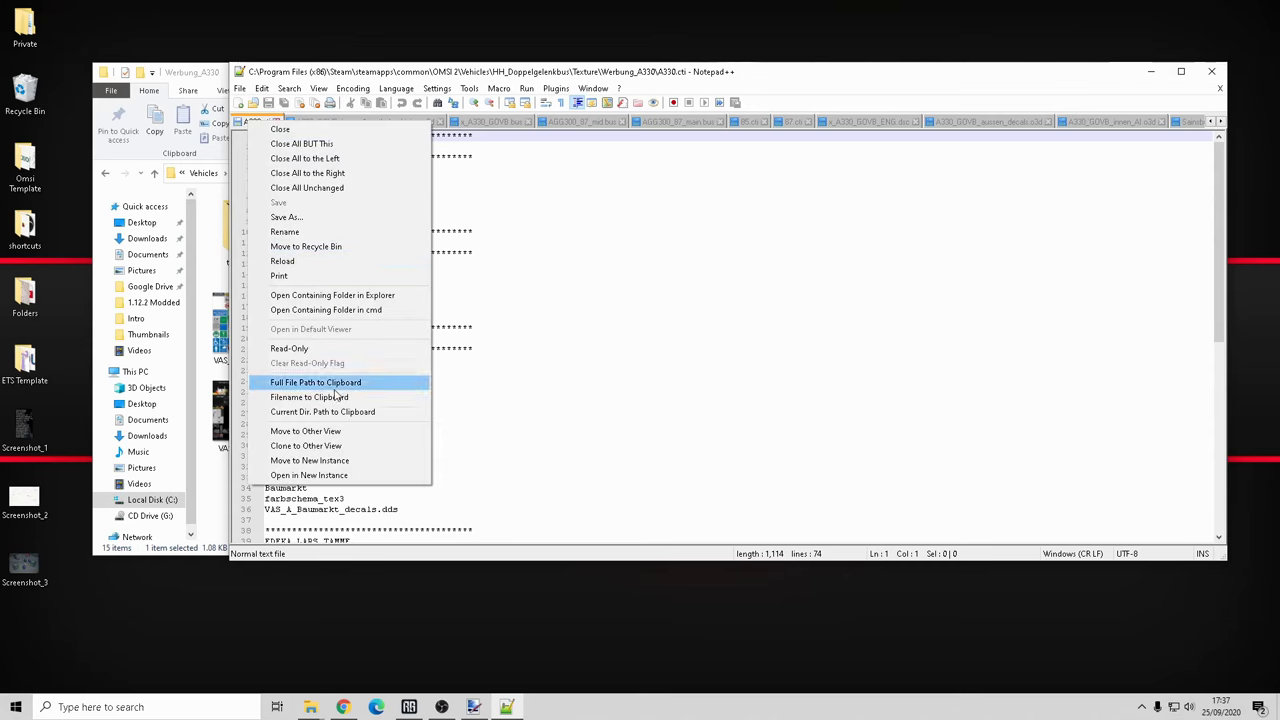
click(330, 143)
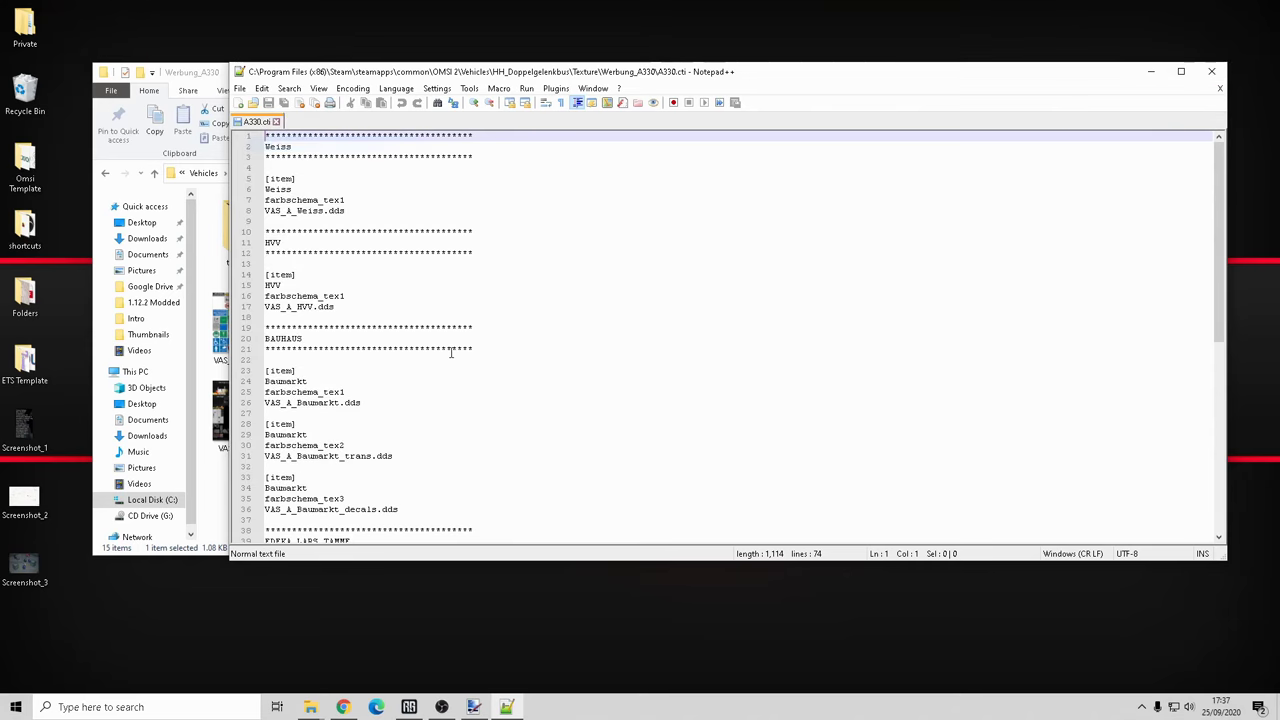
click(1211, 71)
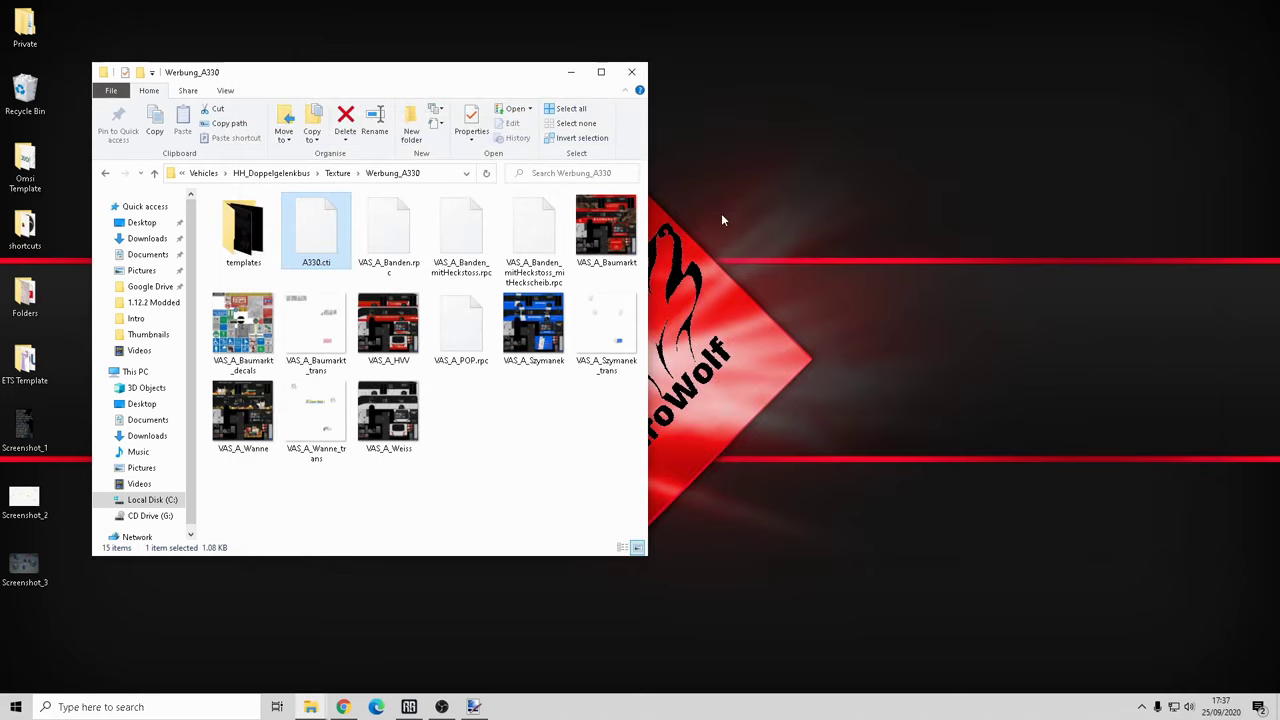
Go back up to the Texture folder and select the VAS_A_GOVB texture file.
click(337, 173)
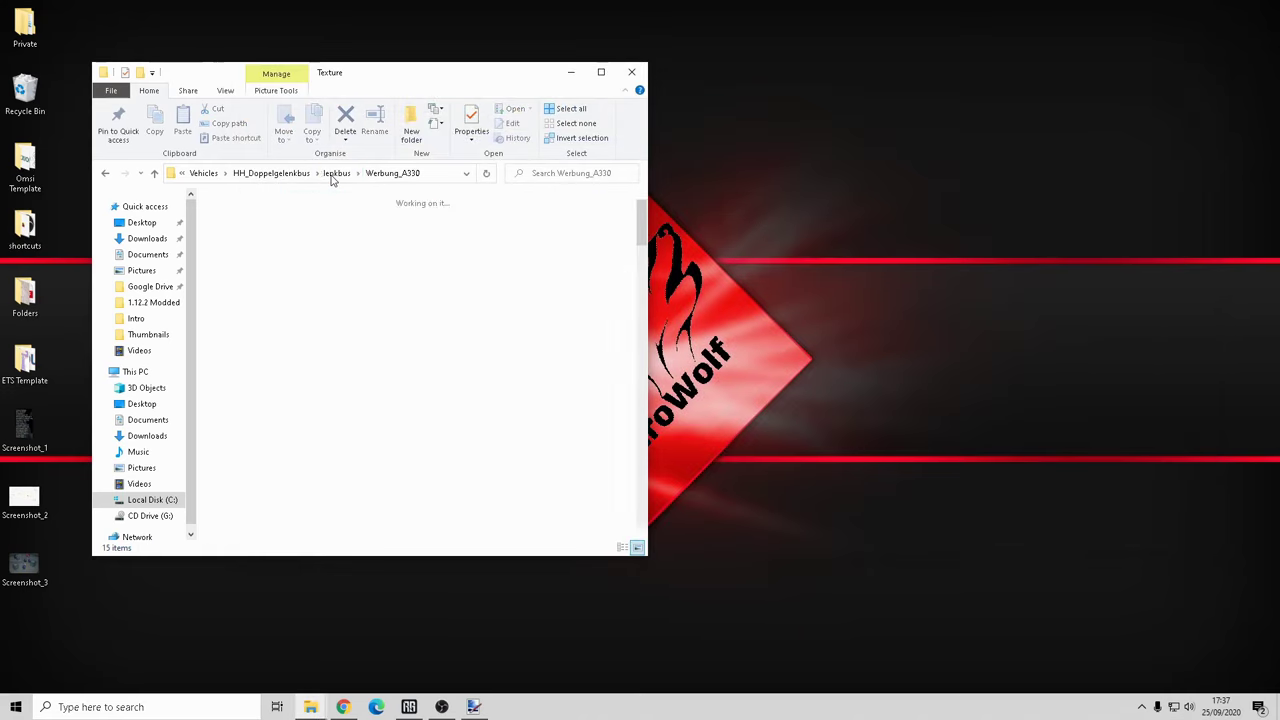
scroll(405, 275, down, 5)
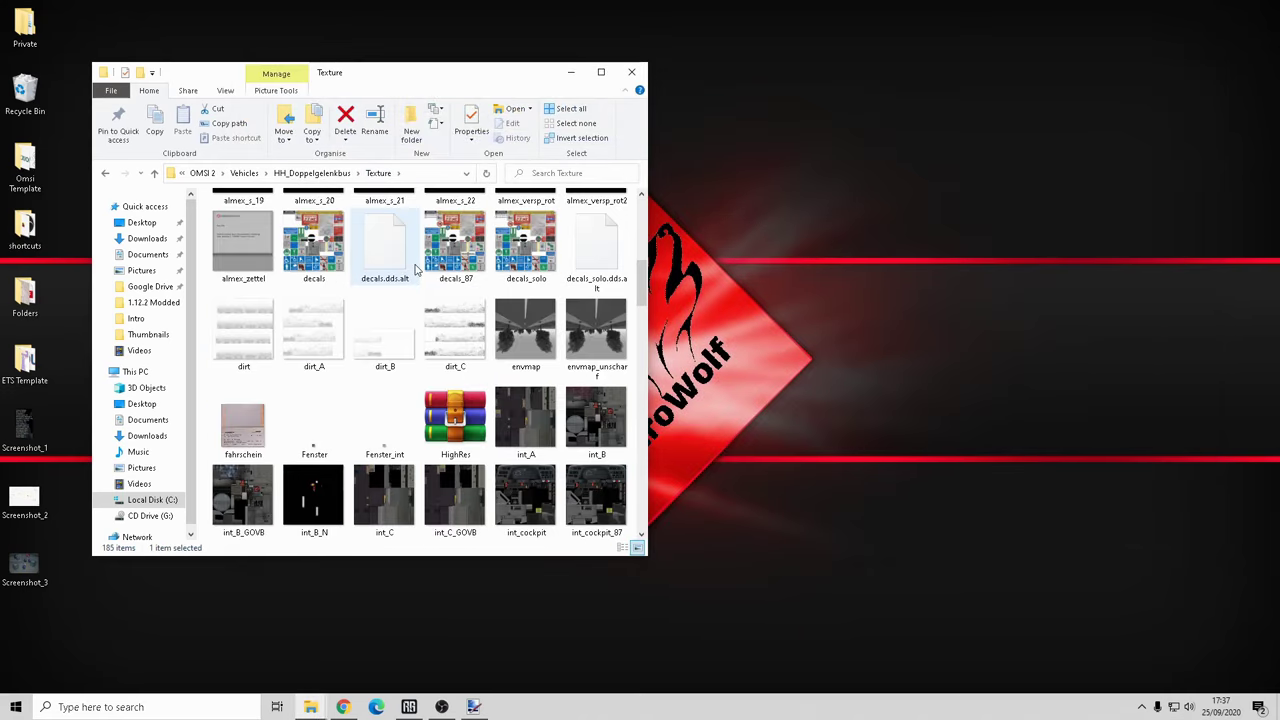
scroll(415, 268, up, 5)
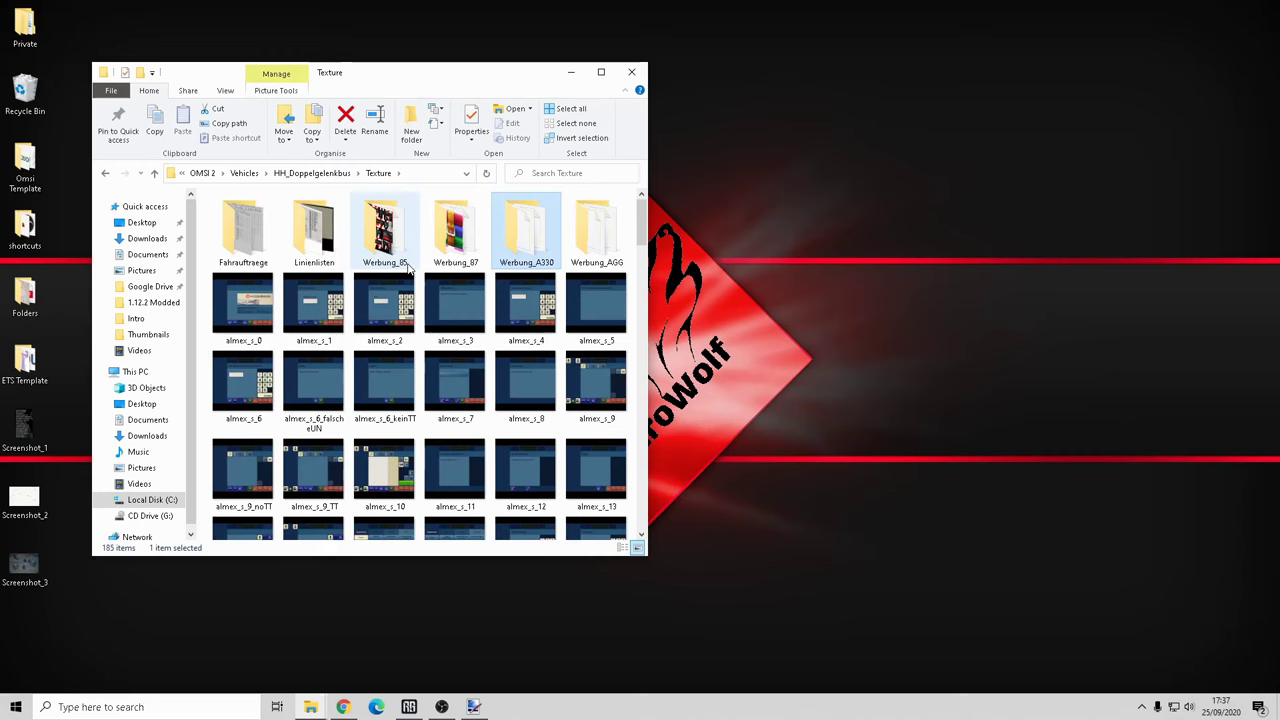
scroll(408, 268, down, 15)
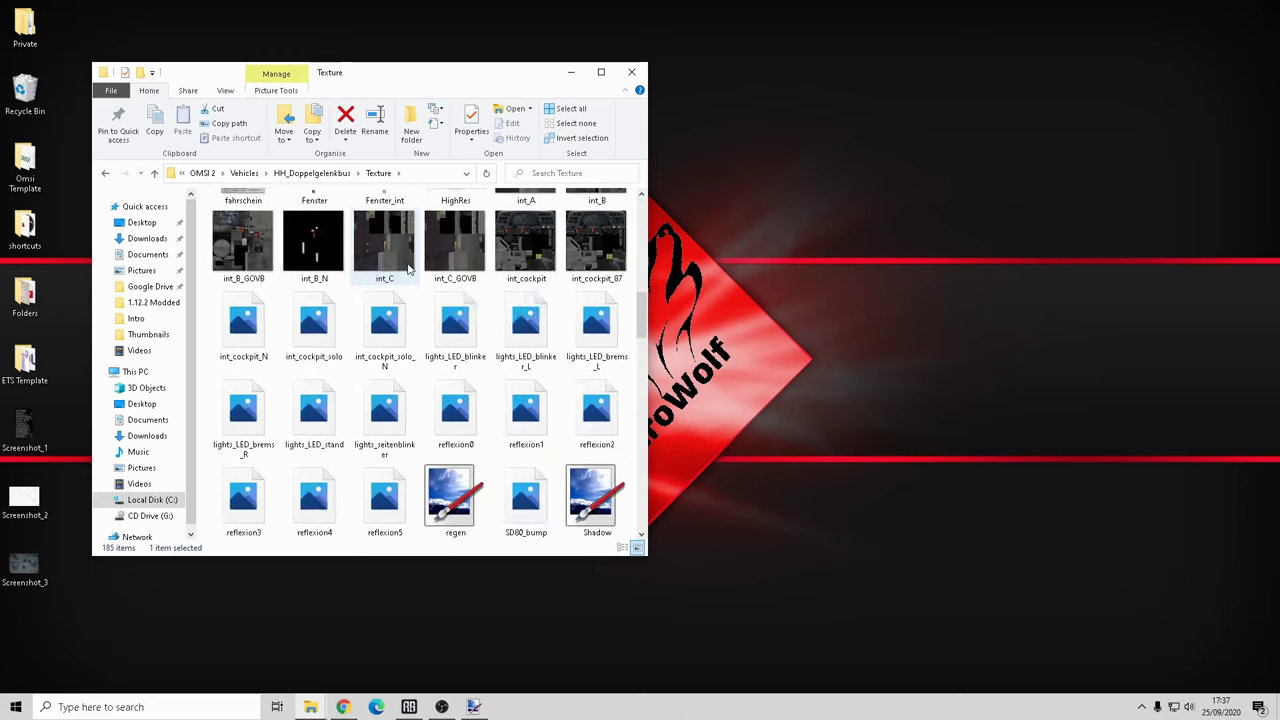
scroll(408, 268, down, 3)
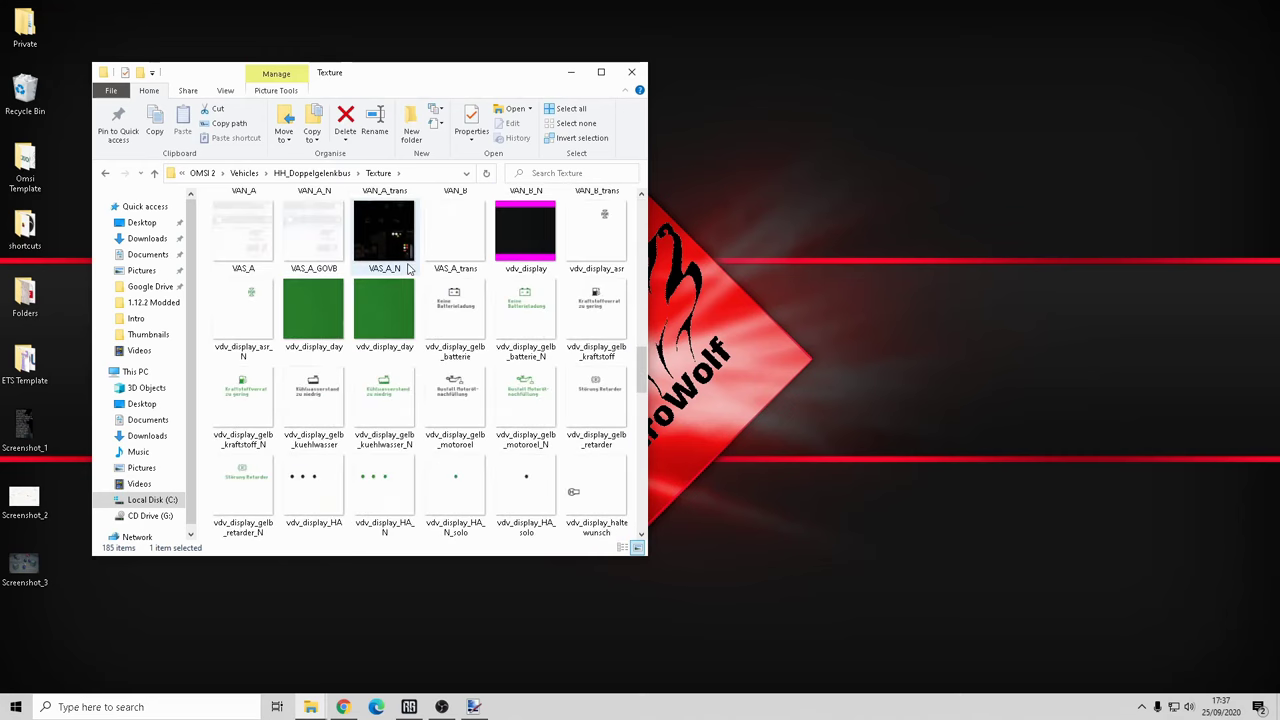
click(314, 235)
drag(640, 370, 640, 357)
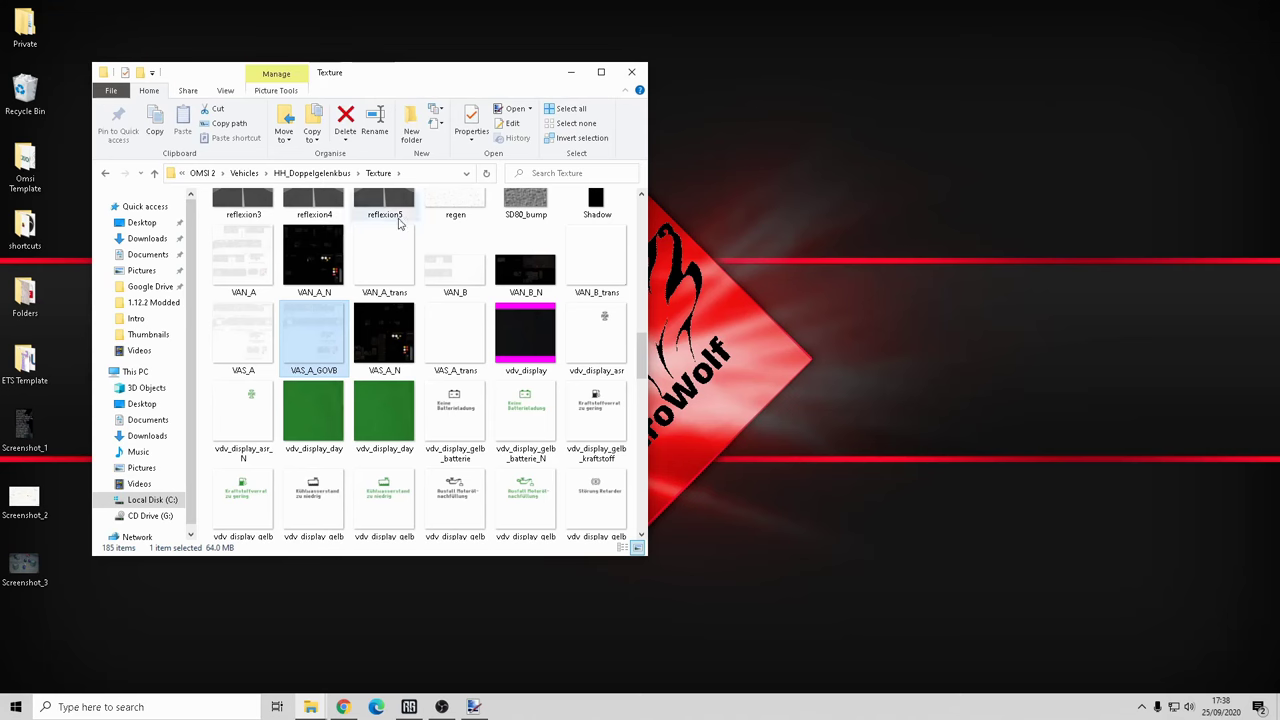
In the templates folder window, go up to OMSI 2 and open SDK > RepaintTool > HH_Doppel.
mouse_move(310, 707)
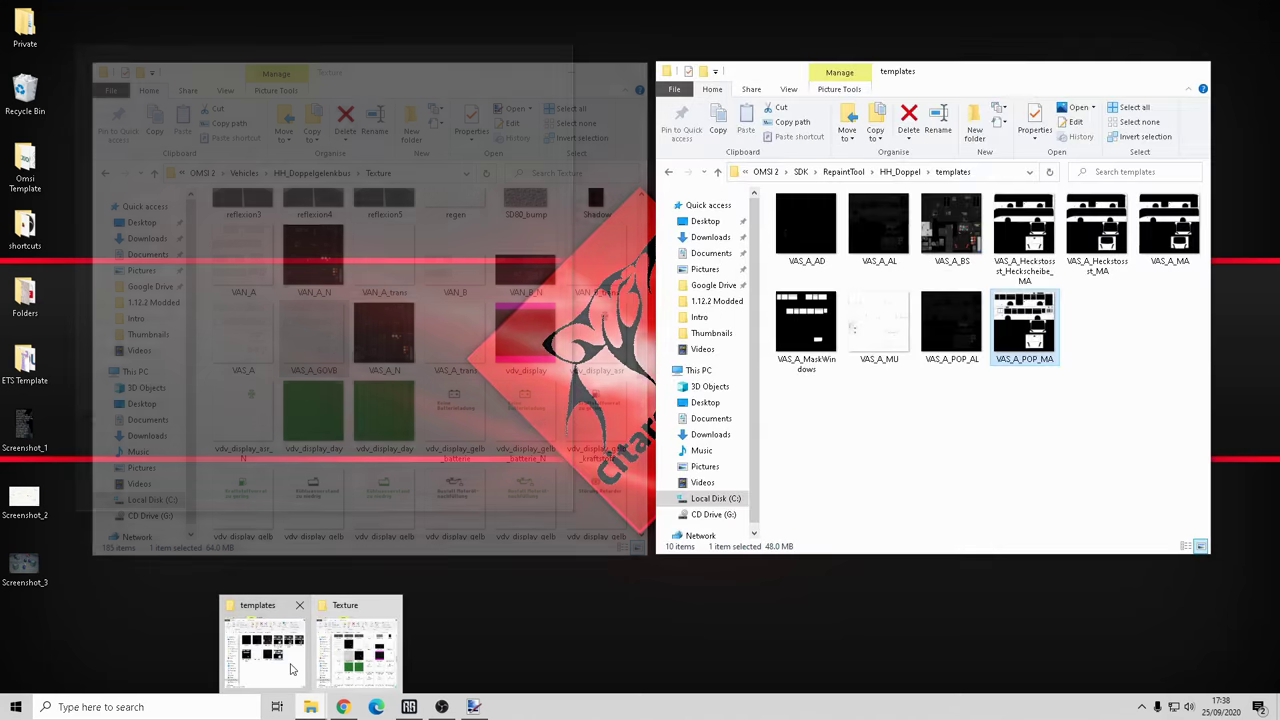
click(357, 650)
click(876, 415)
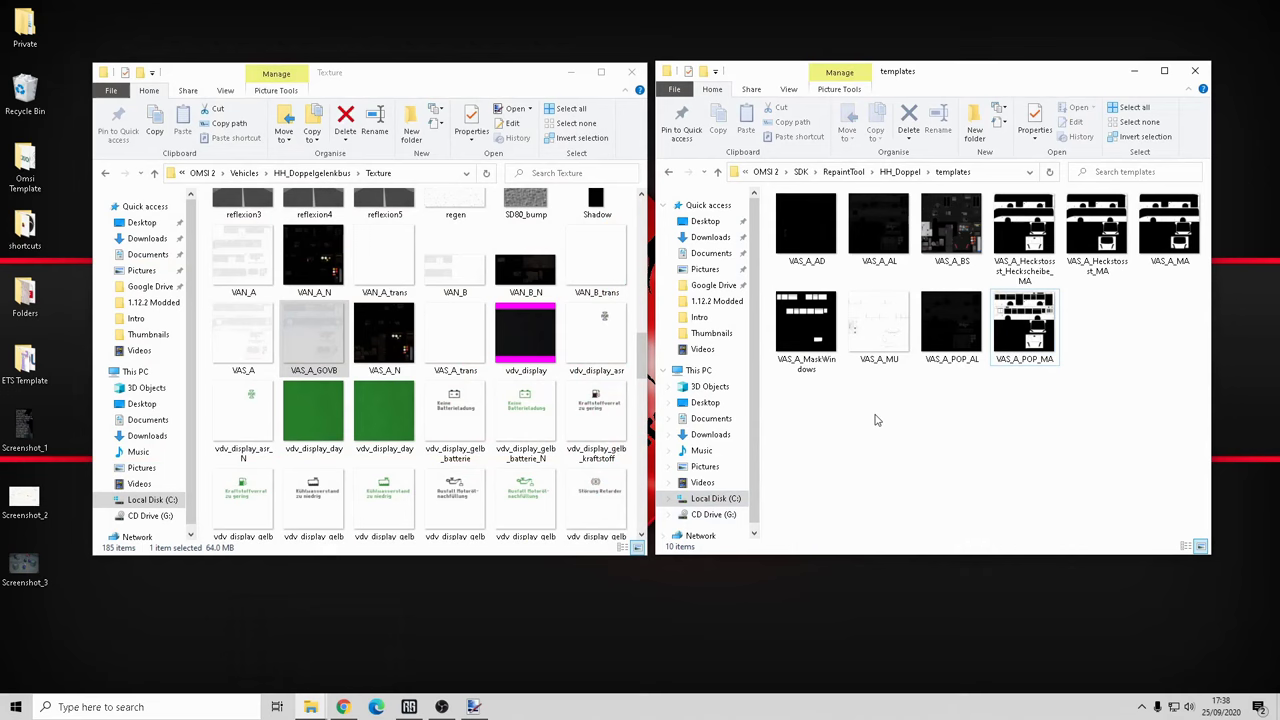
click(806, 172)
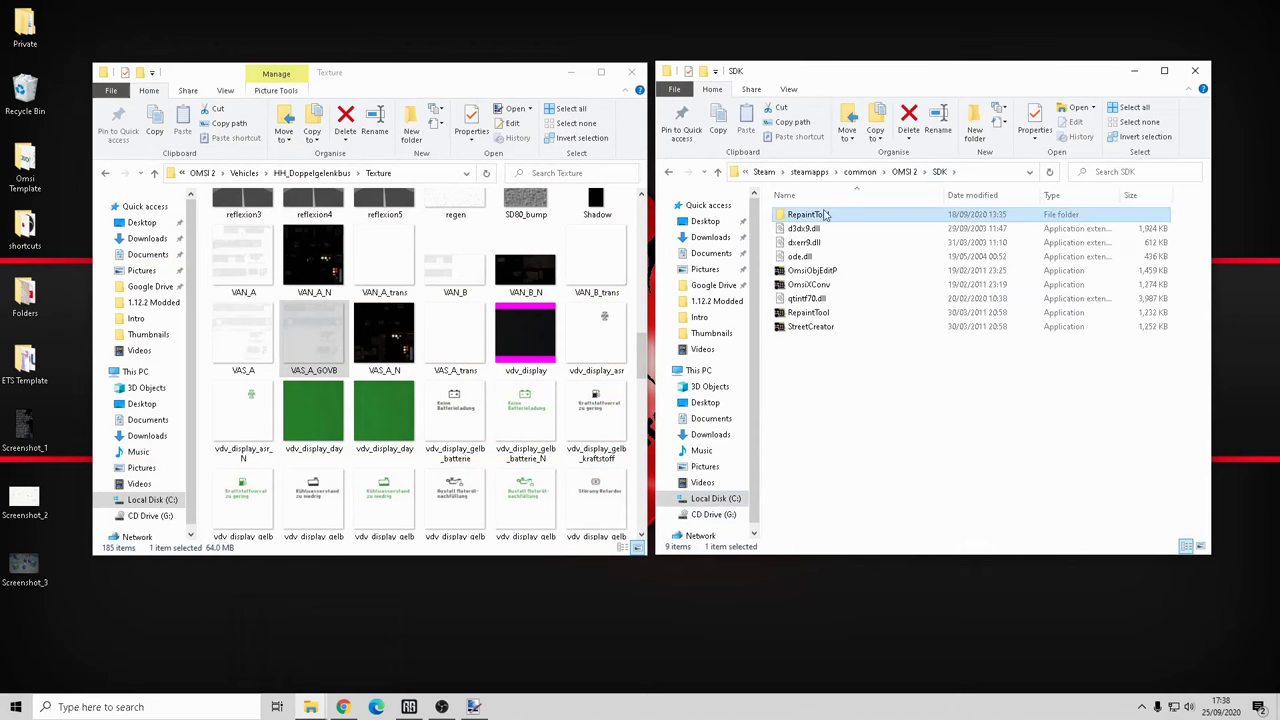
click(904, 172)
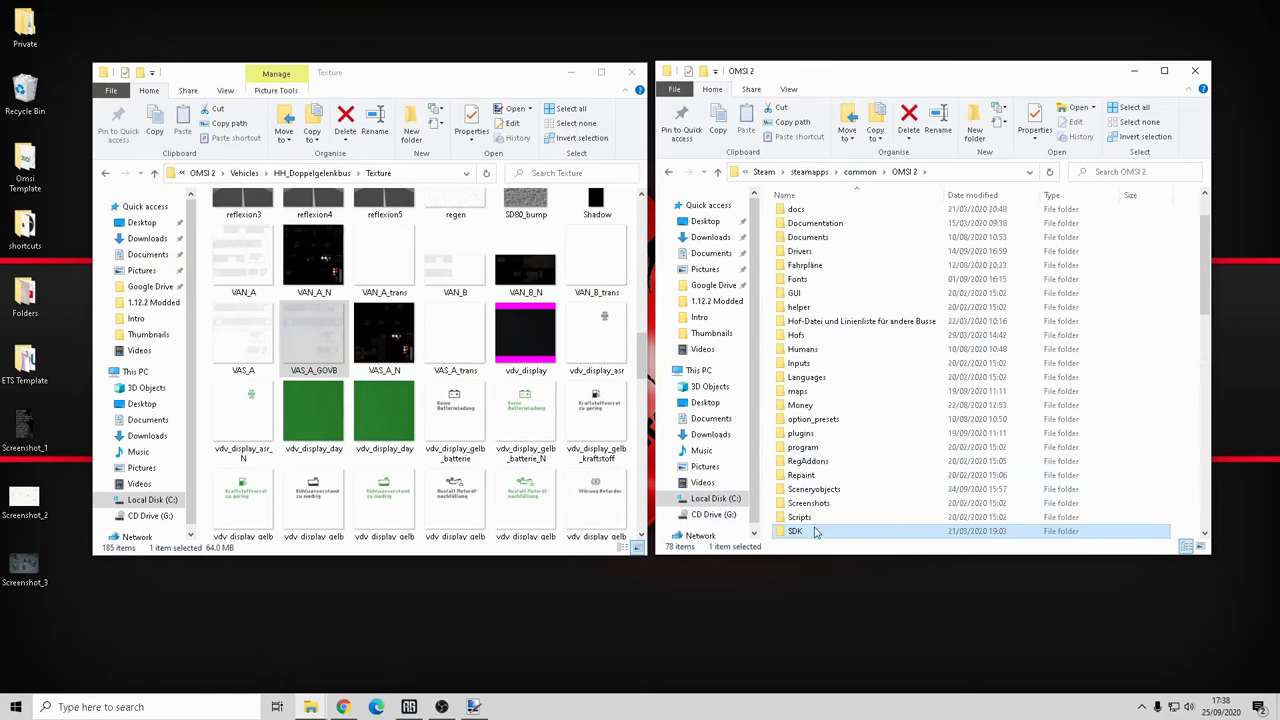
double_click(819, 531)
double_click(818, 214)
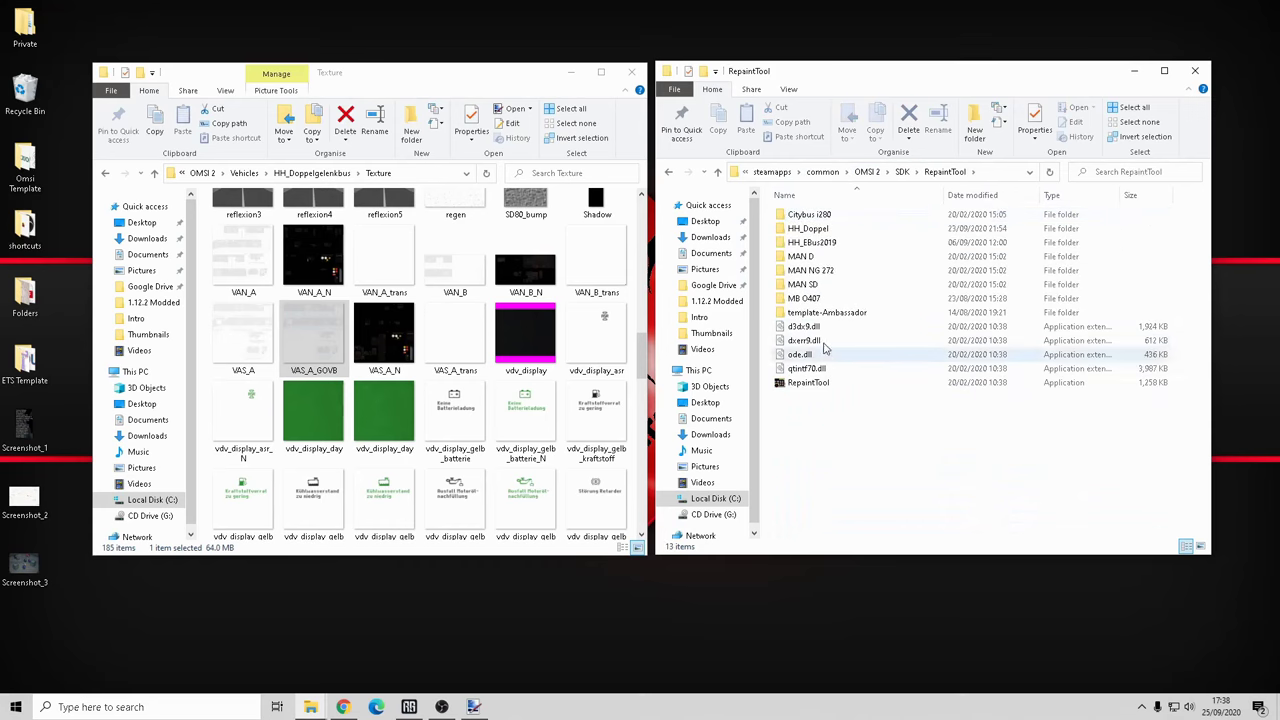
double_click(840, 230)
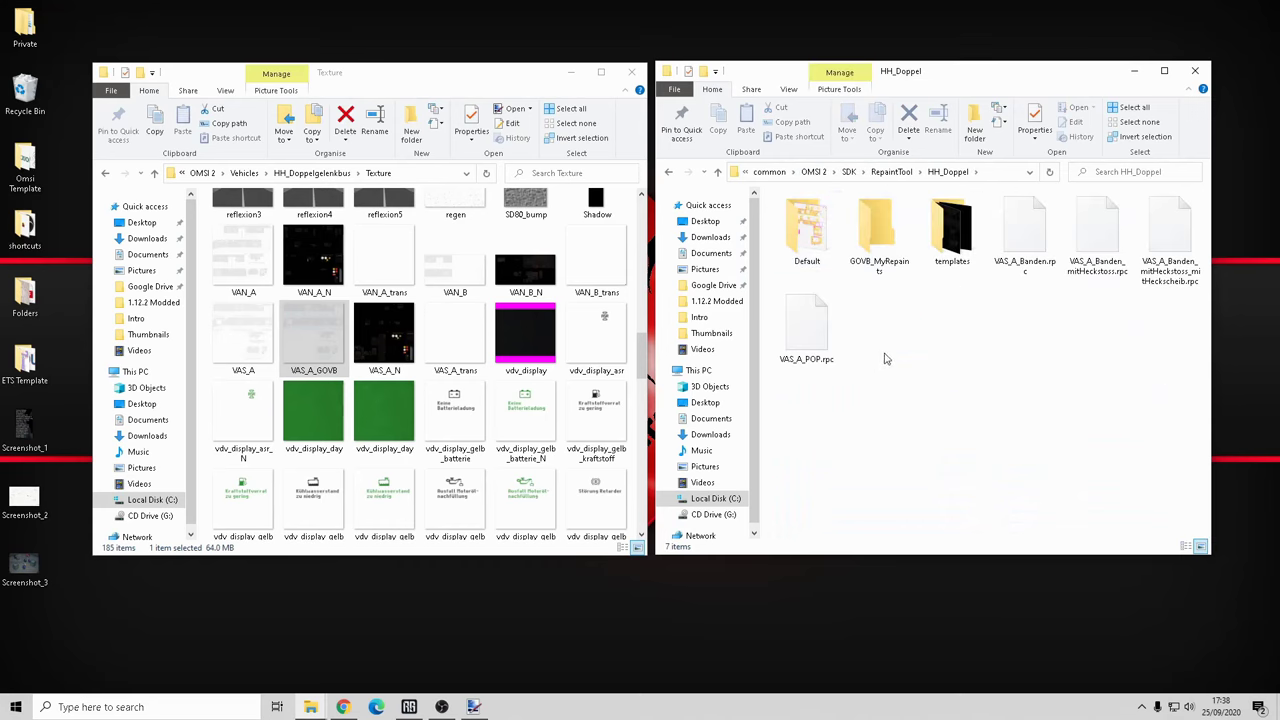
Check the Default and GOVB_MyRepaints folders, then open the Werbung_A330 texture folder.
double_click(805, 232)
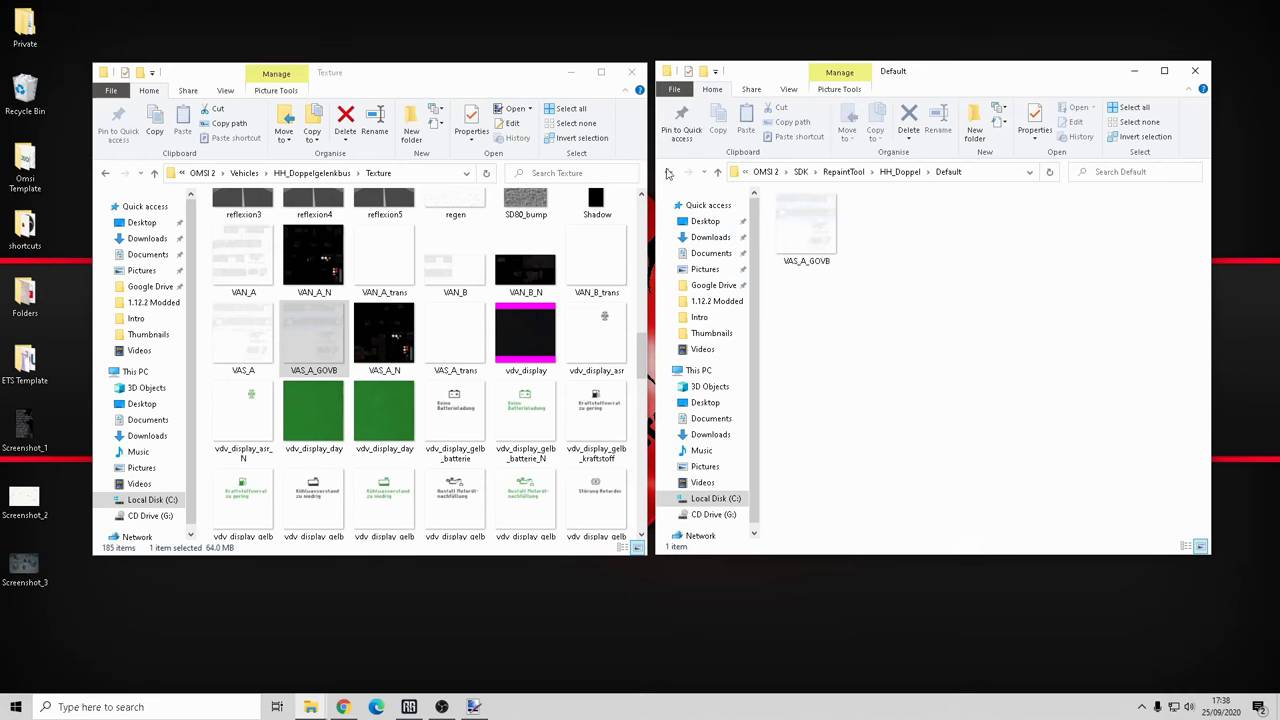
click(669, 172)
double_click(893, 281)
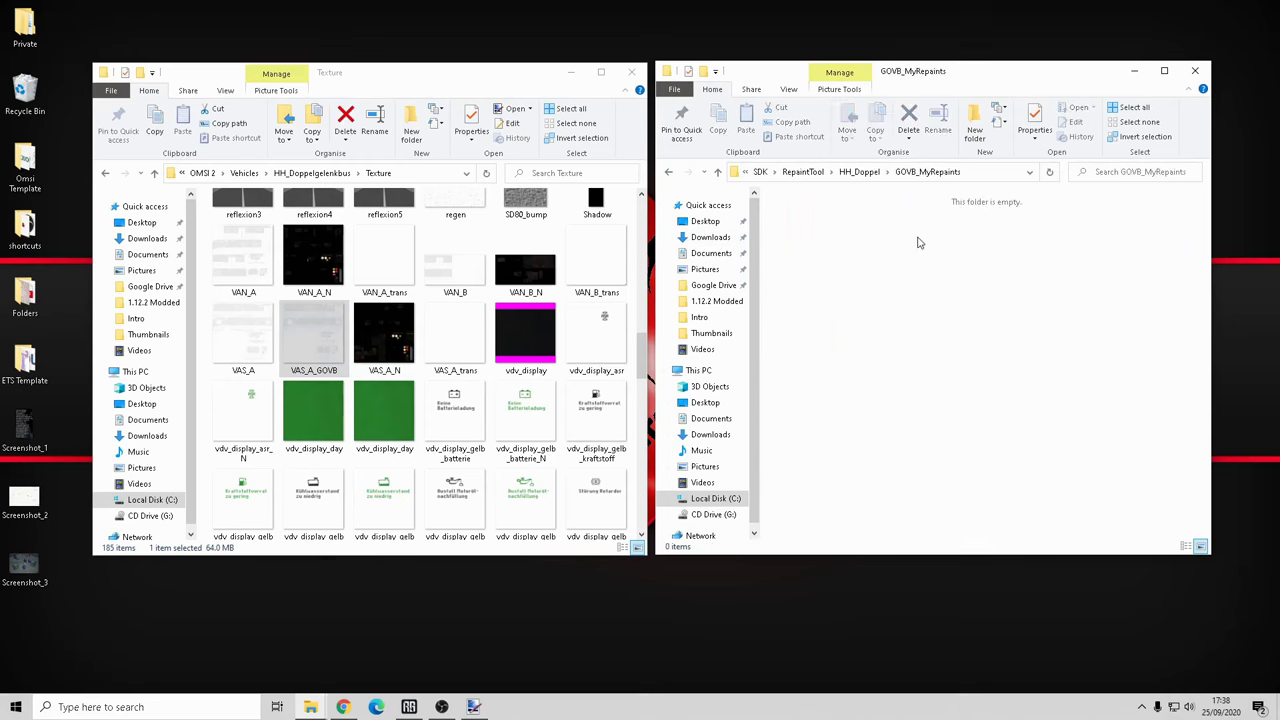
click(669, 172)
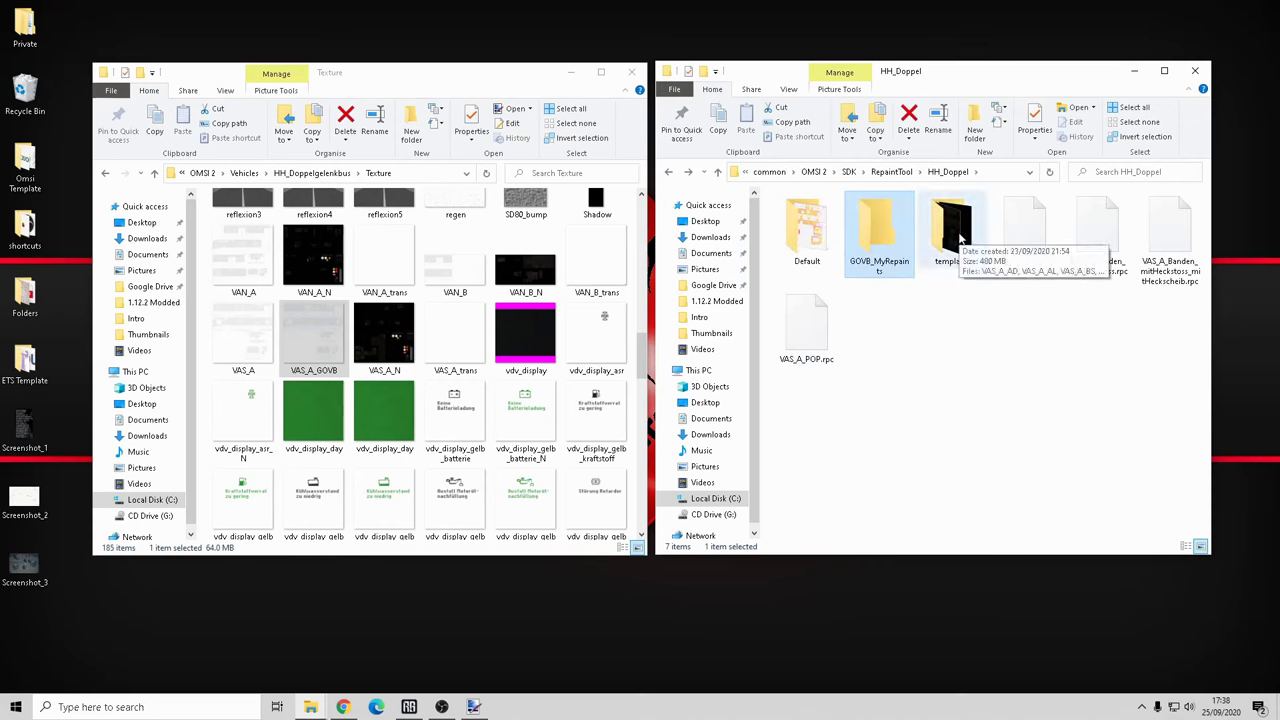
scroll(590, 310, up, 10)
double_click(527, 230)
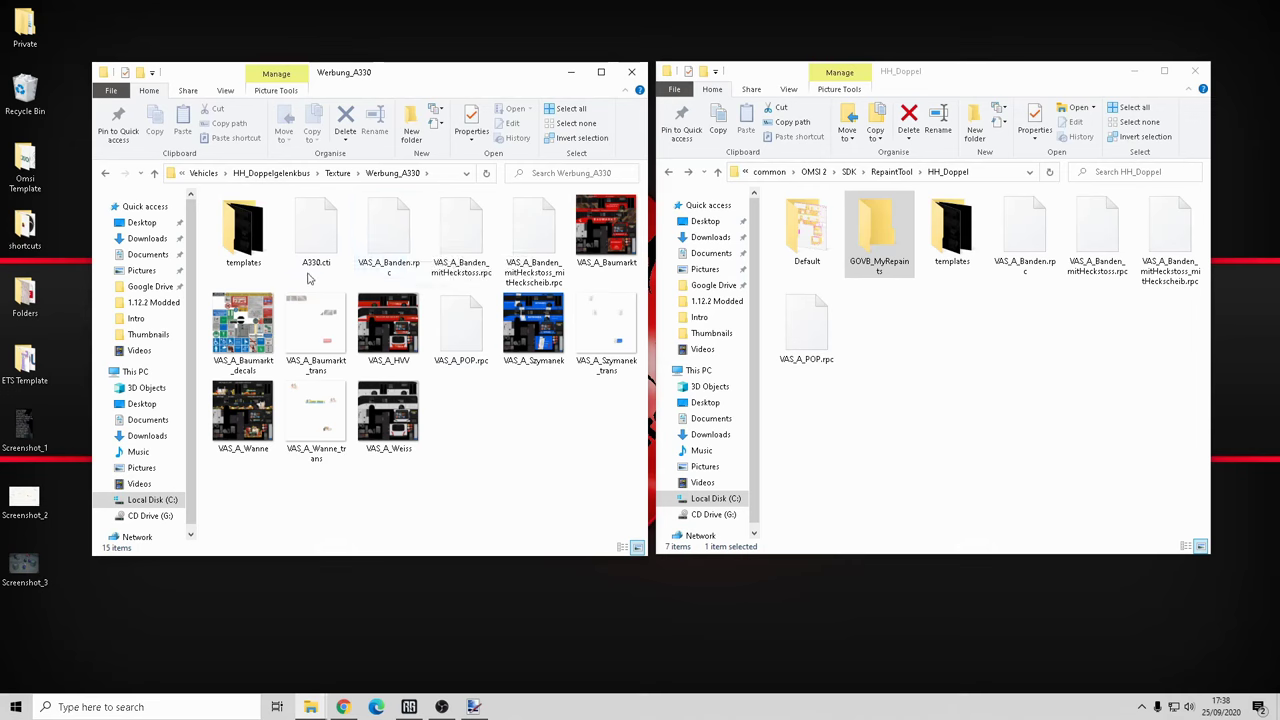
Return to the Texture folder, open the templates folder, and switch back to paint.net.
click(338, 173)
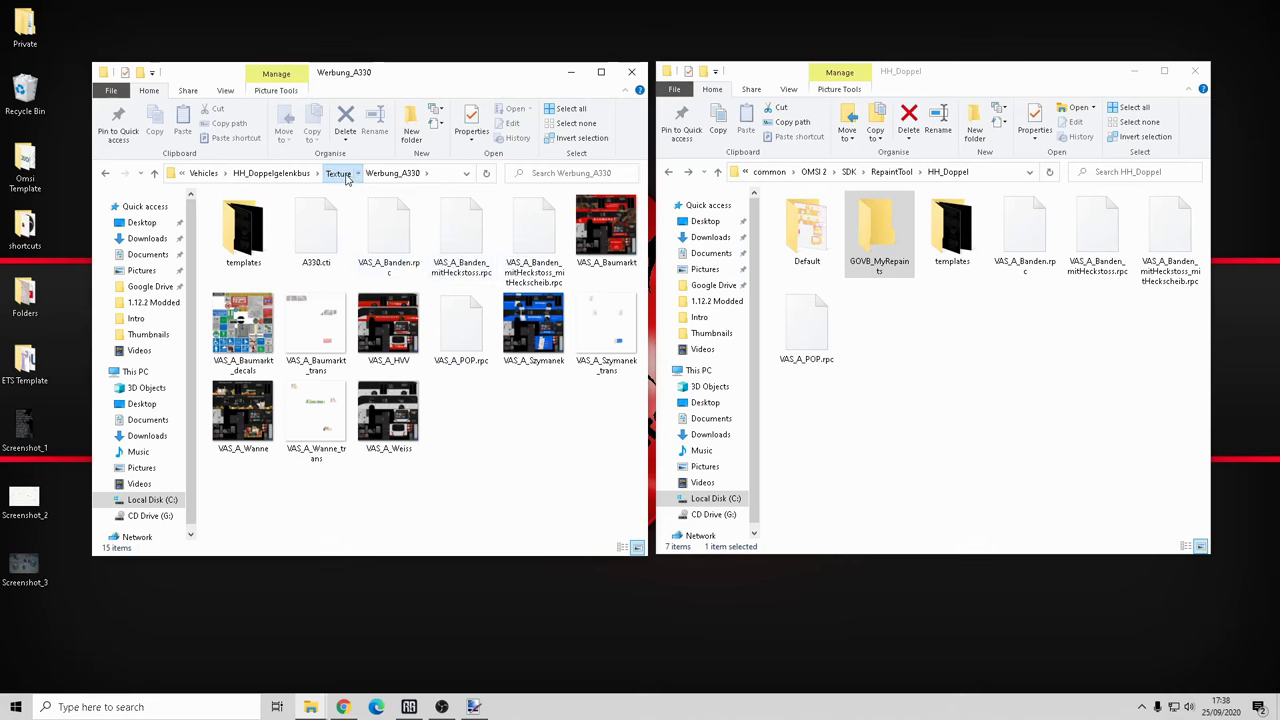
click(1014, 372)
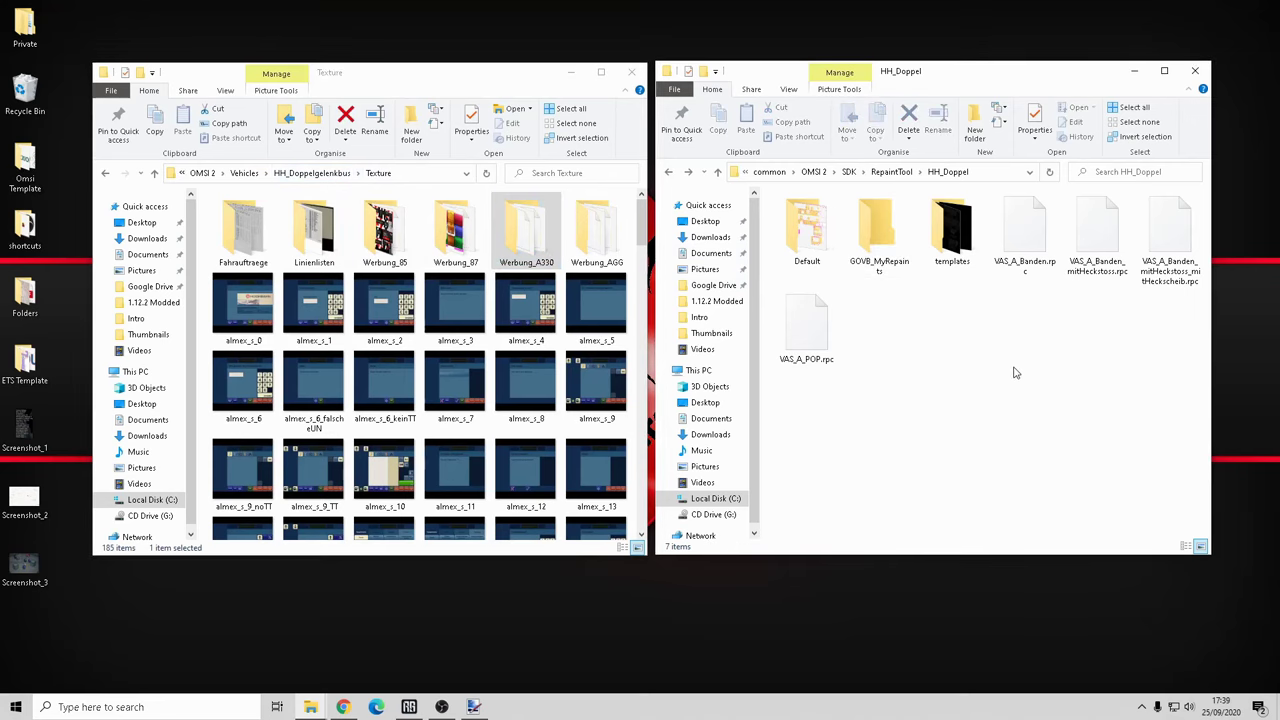
double_click(952, 228)
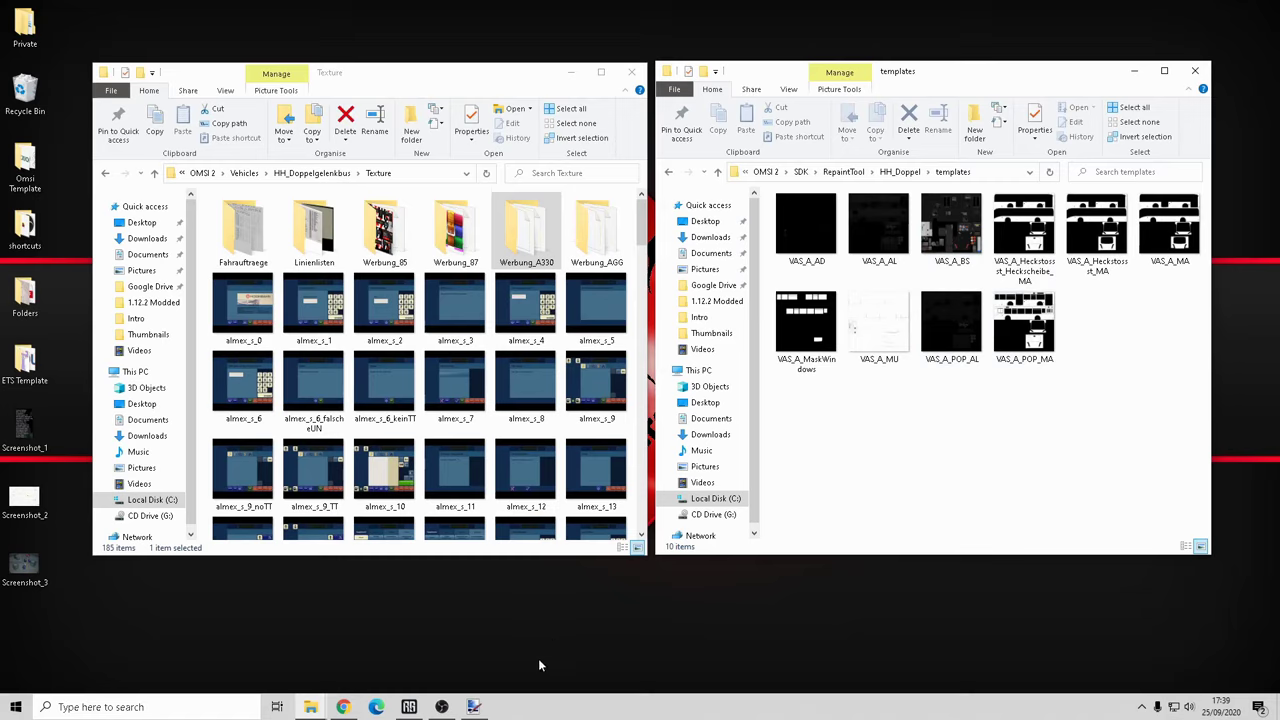
click(474, 707)
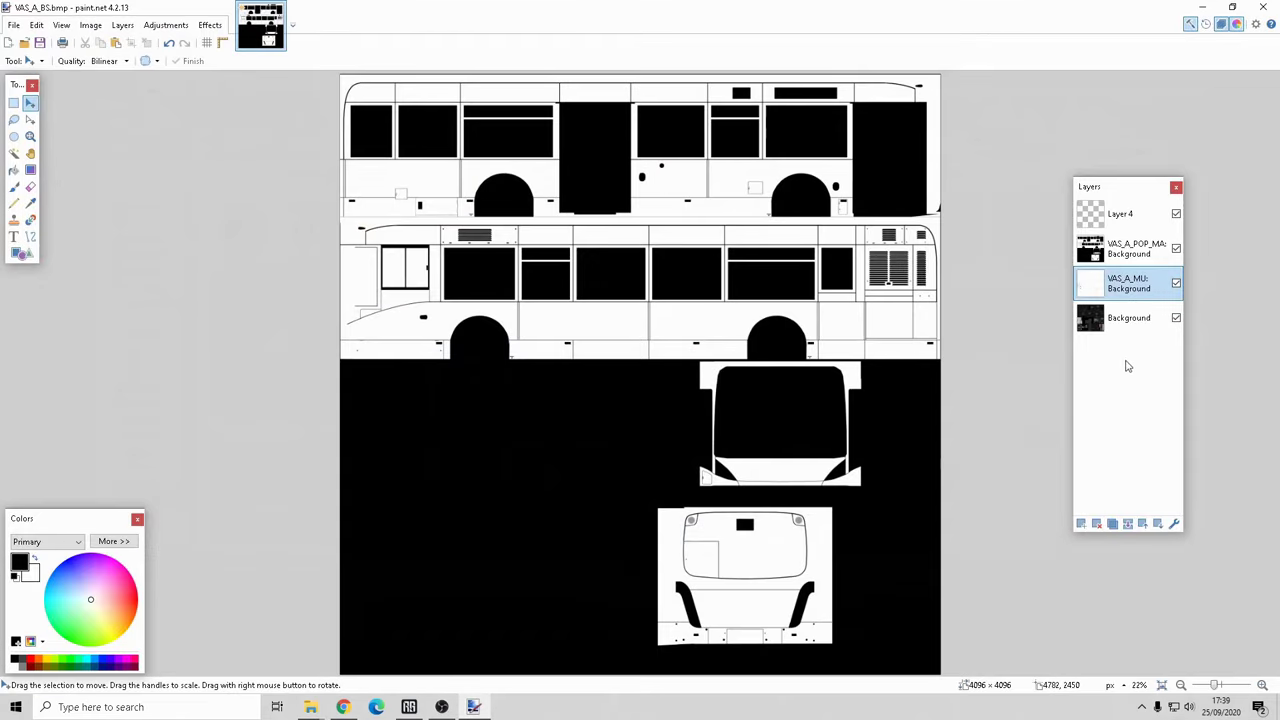
click(1127, 320)
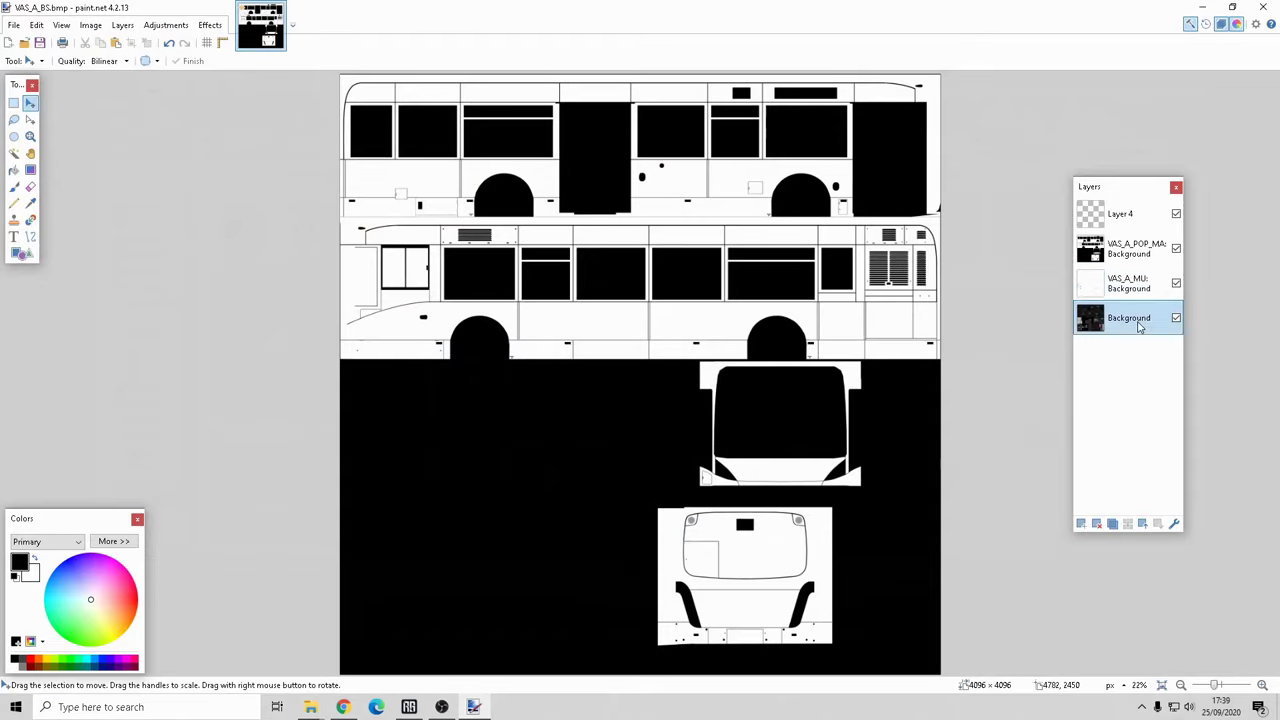
click(1203, 7)
click(955, 258)
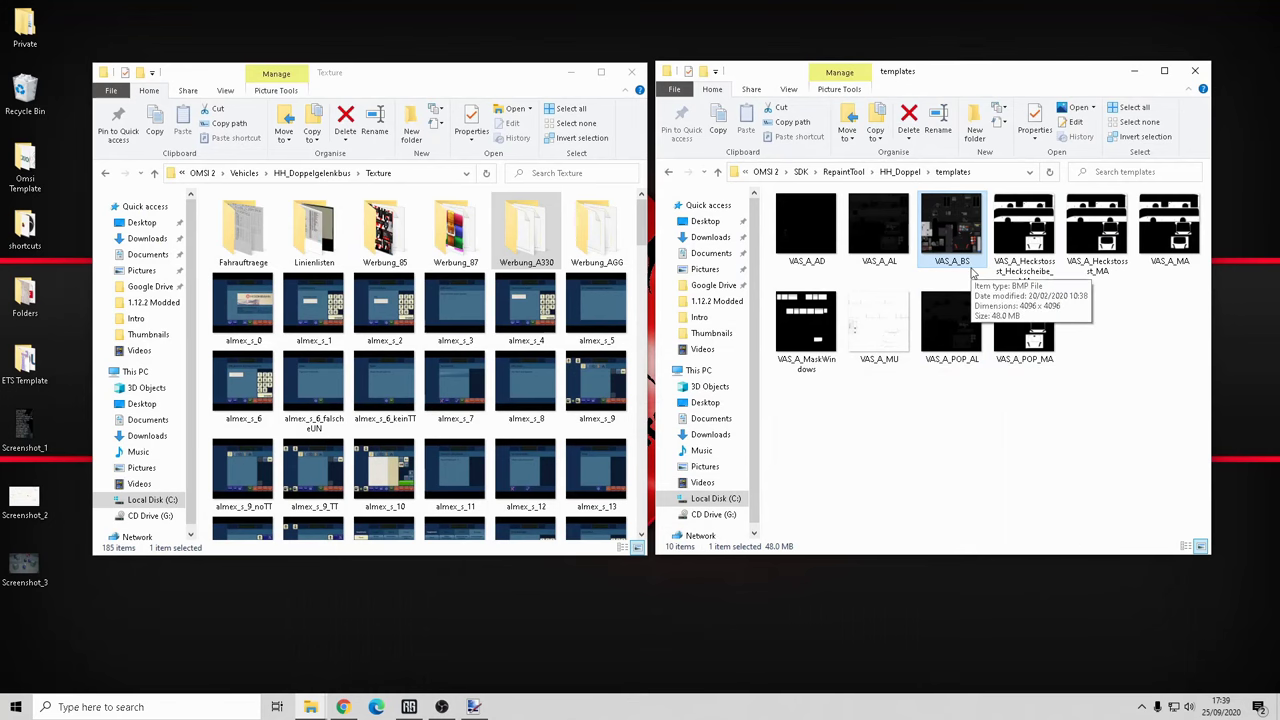
click(474, 707)
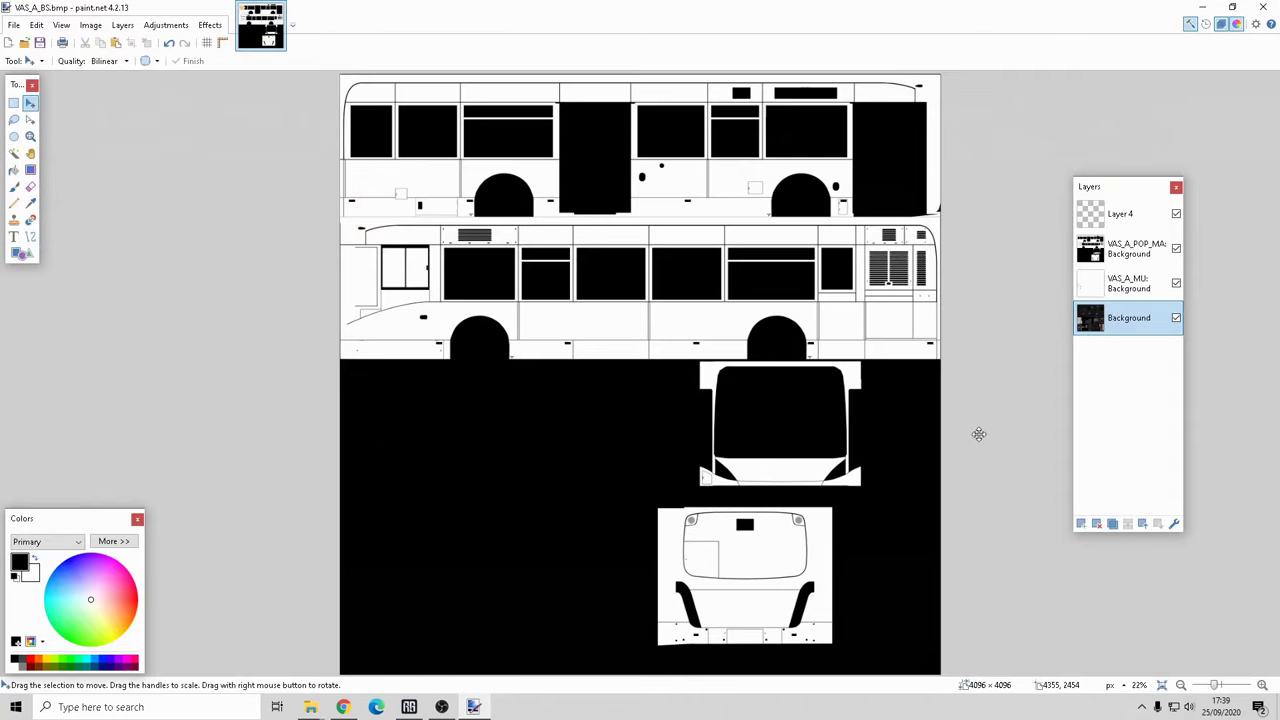
click(1118, 291)
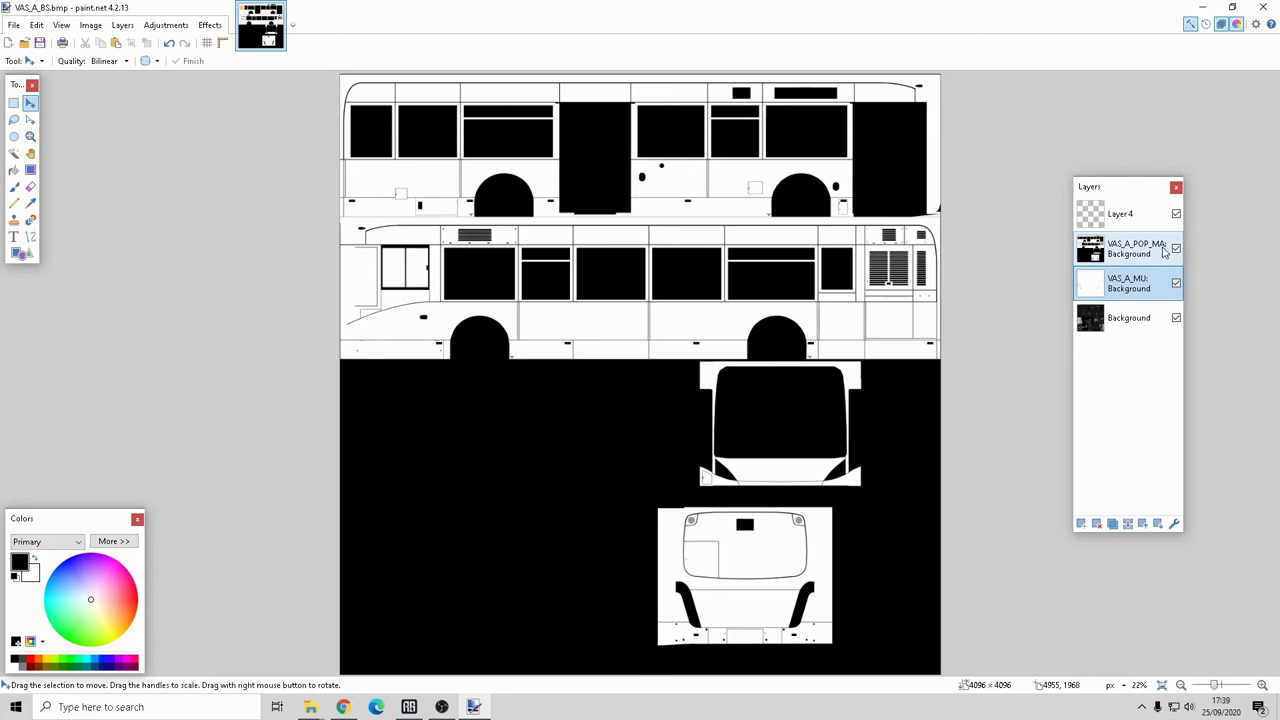
click(1134, 255)
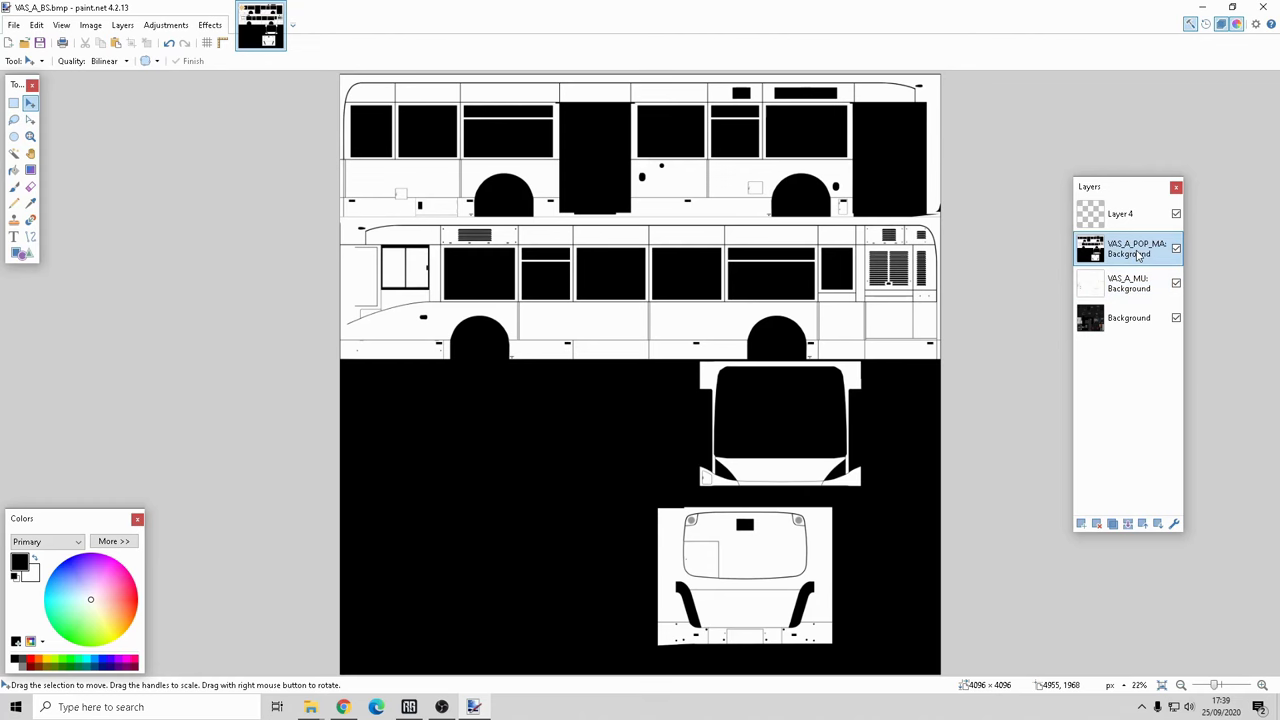
double_click(1137, 256)
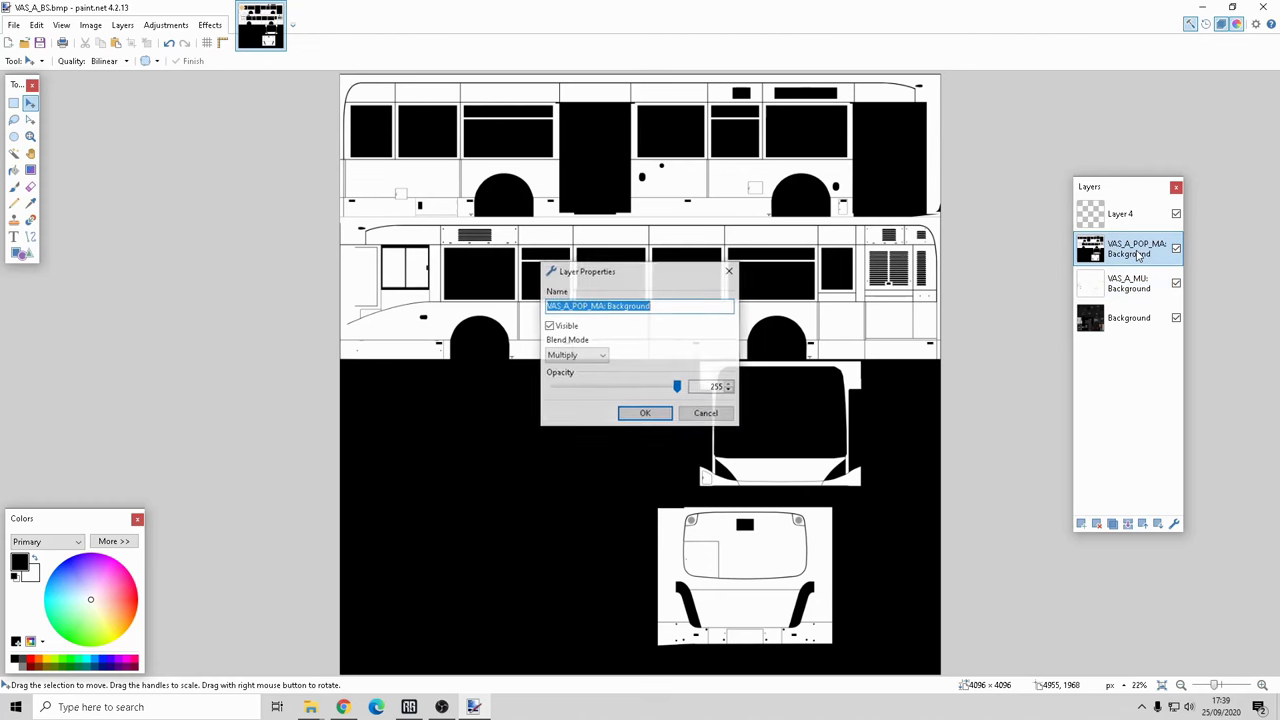
click(594, 357)
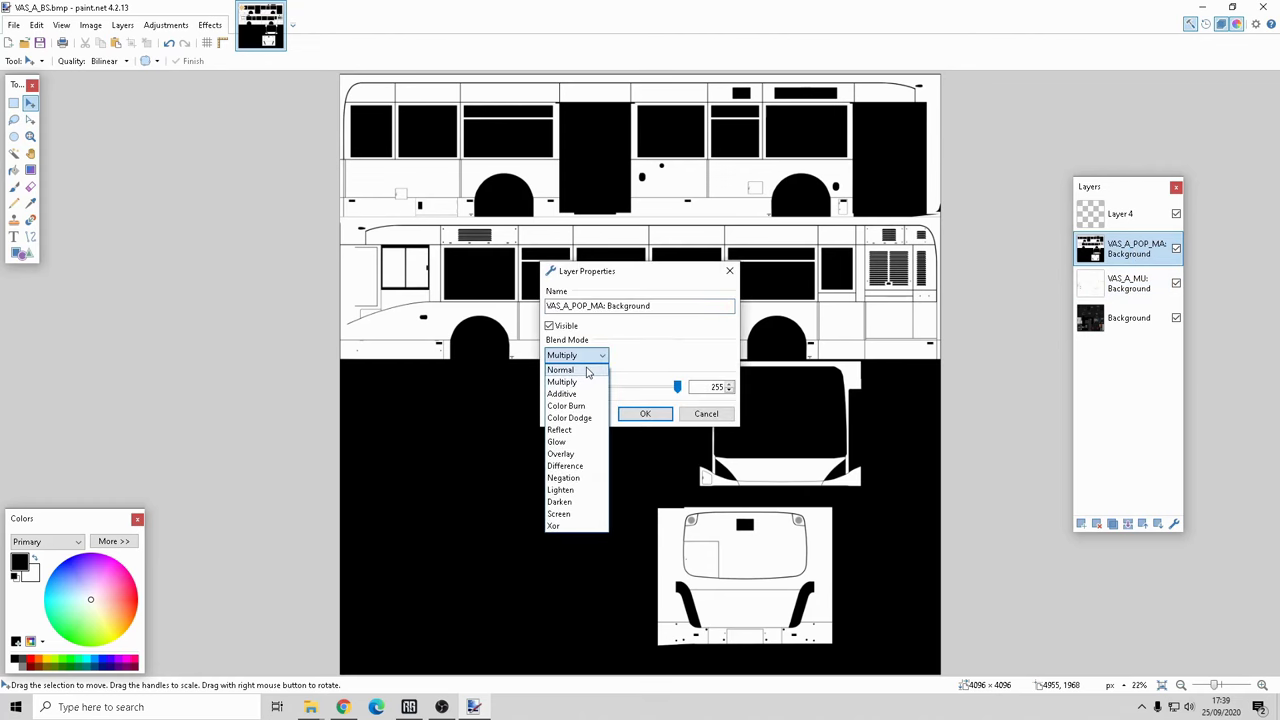
click(586, 368)
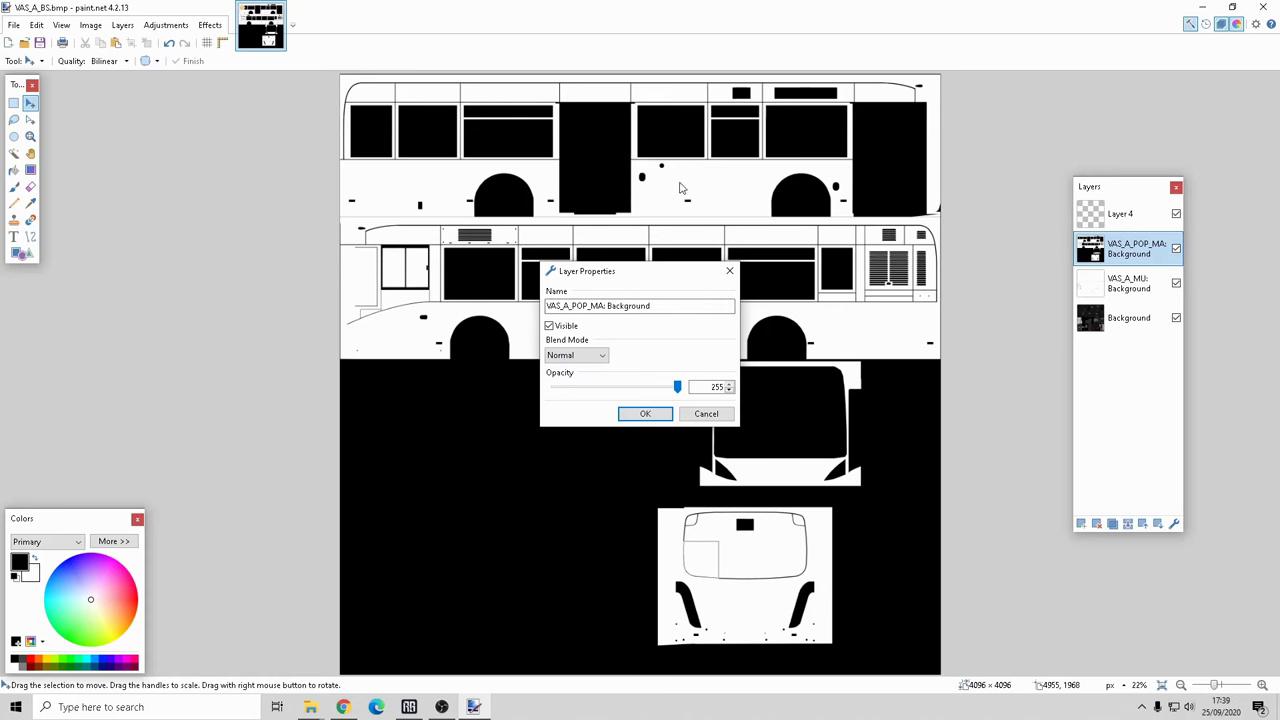
click(582, 358)
click(585, 384)
click(625, 414)
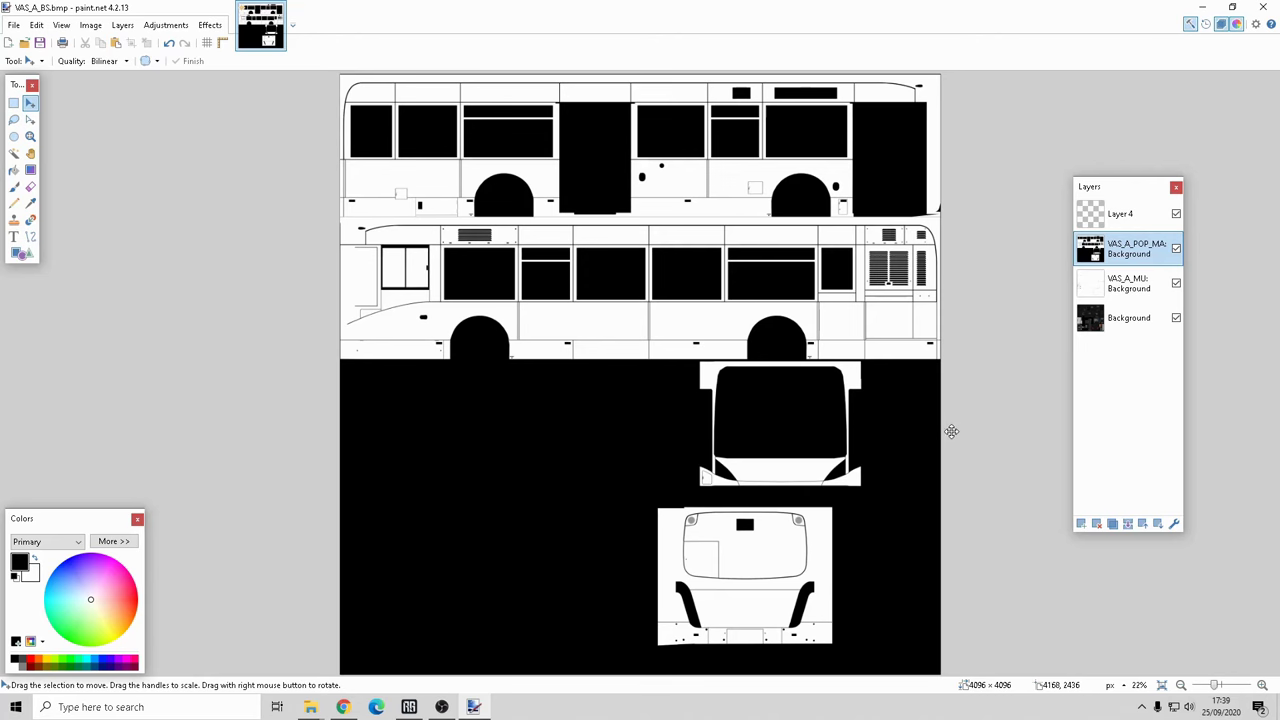
Select Layer 4 with the Rectangle shape tool and grey as the paint colour.
click(1119, 227)
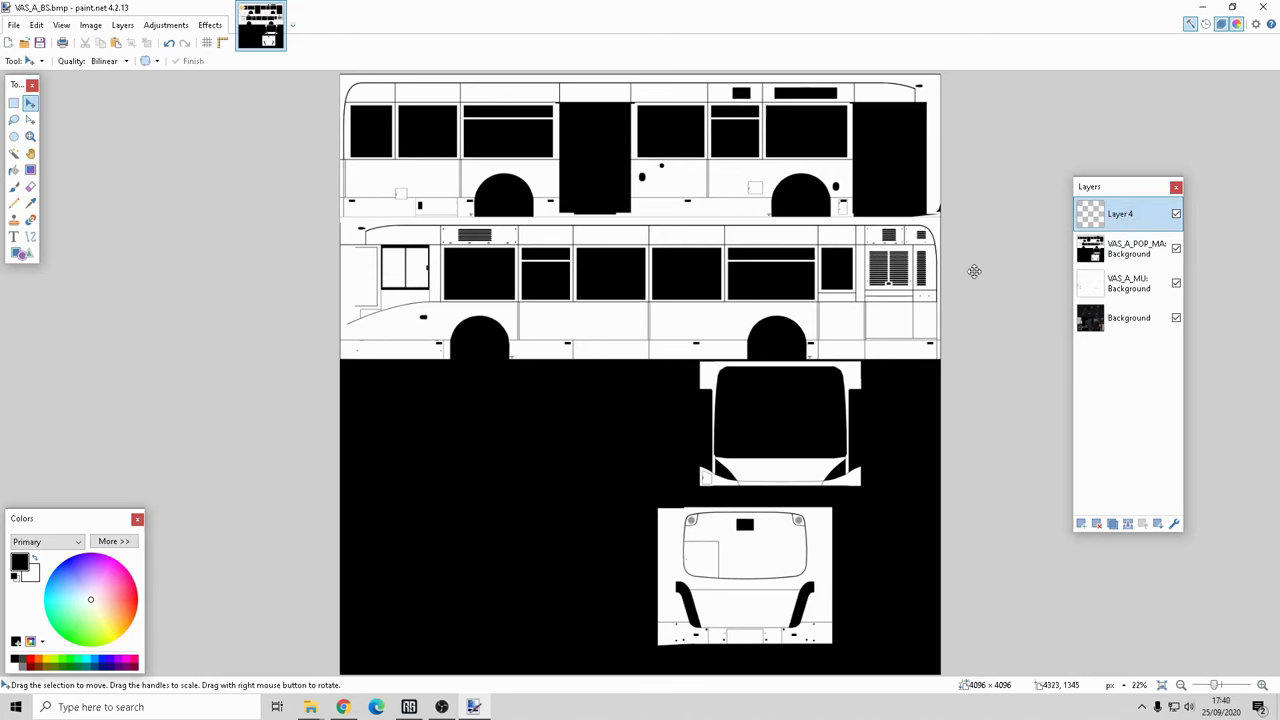
click(22, 254)
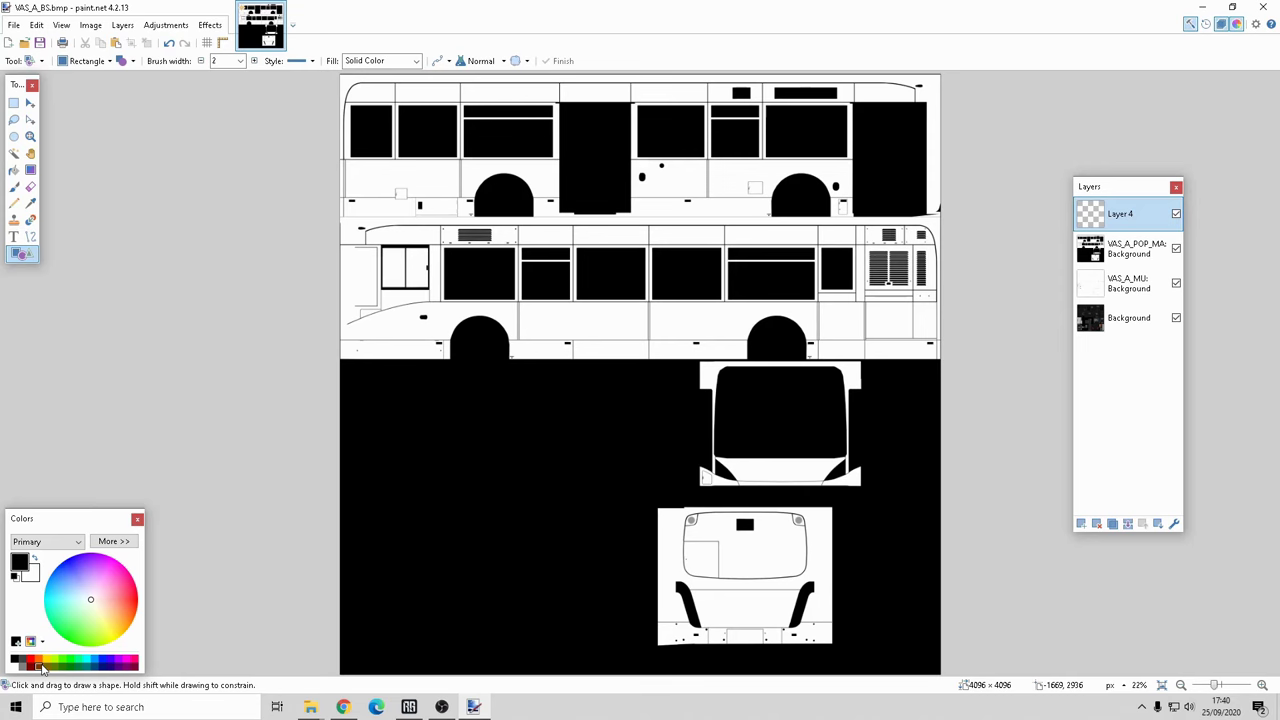
click(22, 664)
Draw grey strips below both side views, across the rear view's base, and under the front view.
drag(338, 197, 1000, 217)
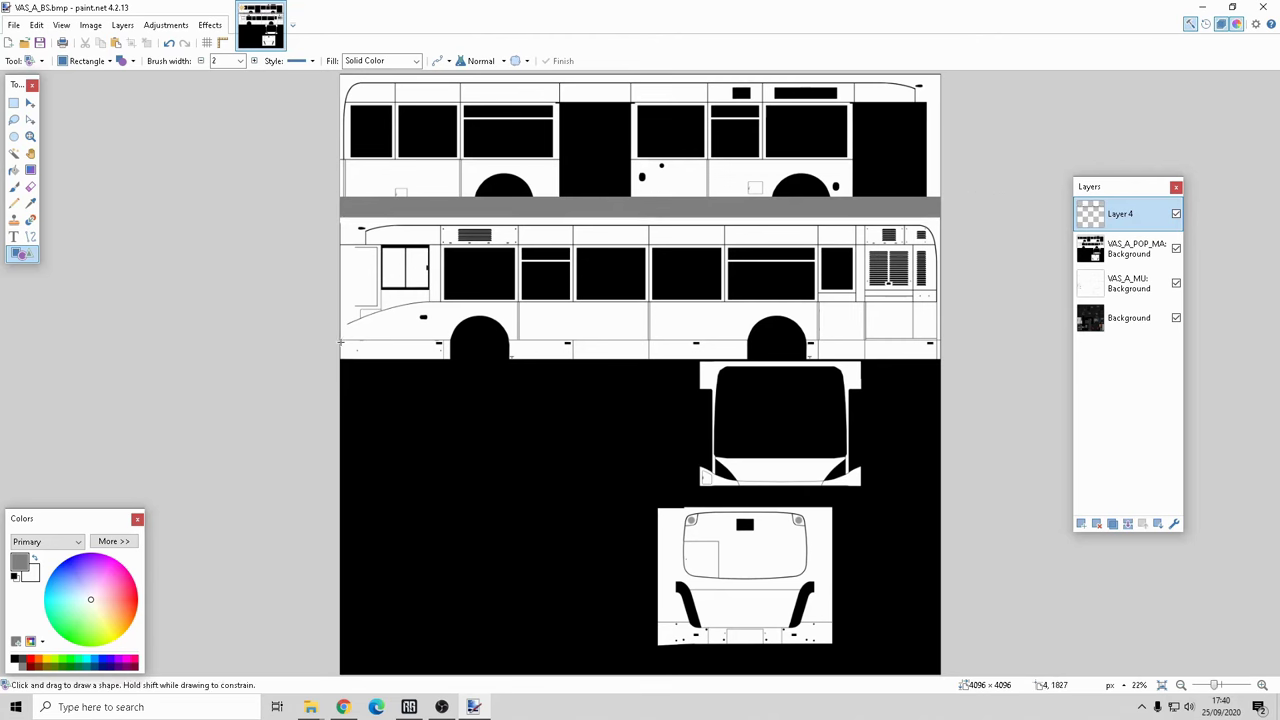
drag(339, 341, 958, 358)
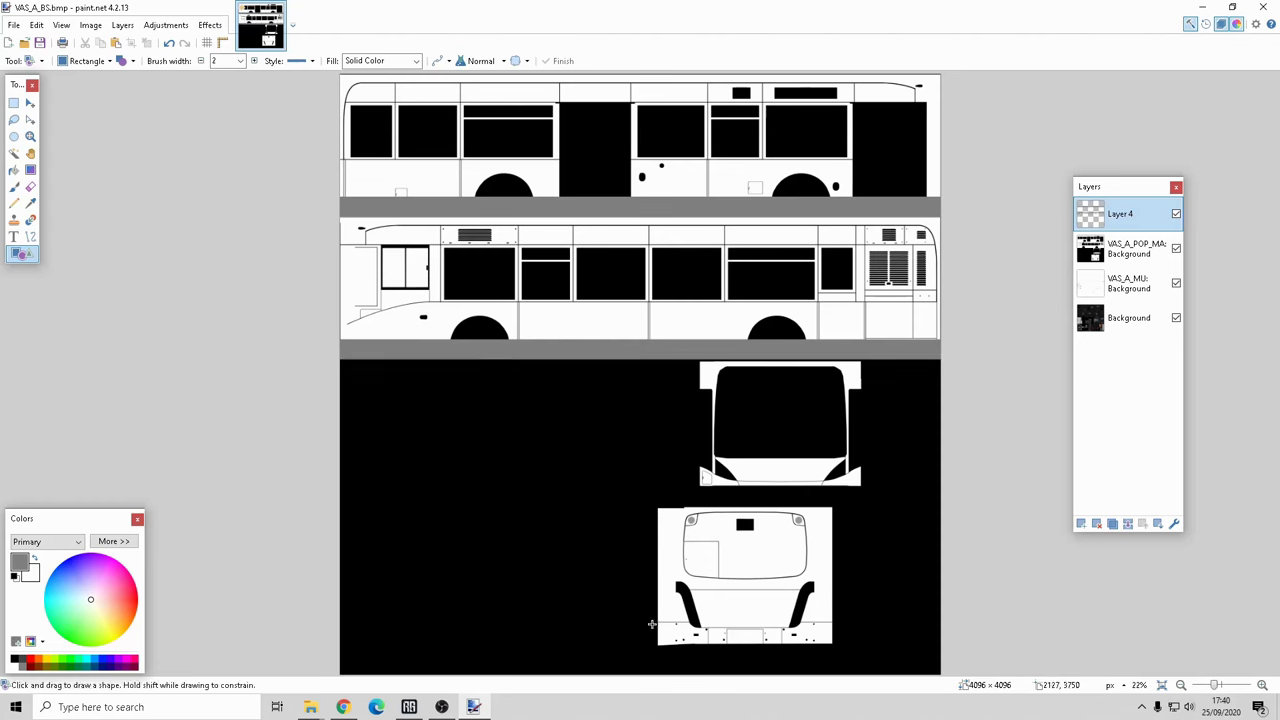
drag(653, 622, 840, 650)
key(Return)
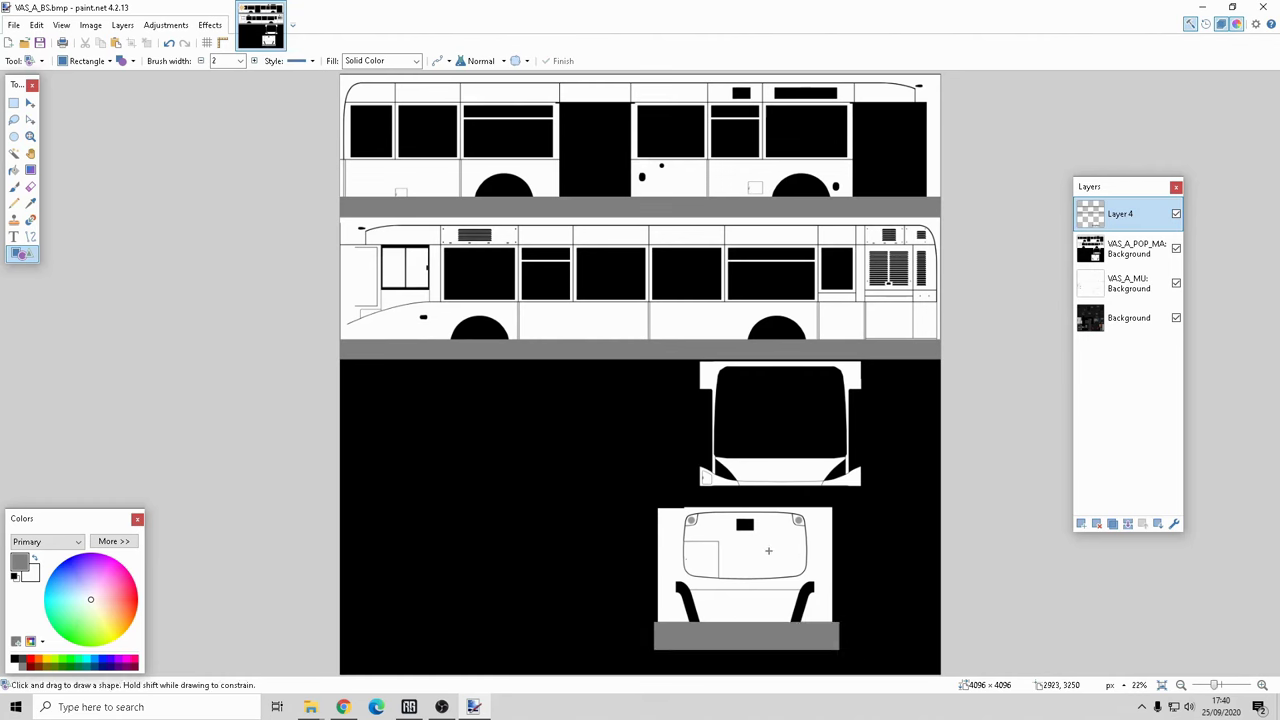
drag(782, 481, 683, 490)
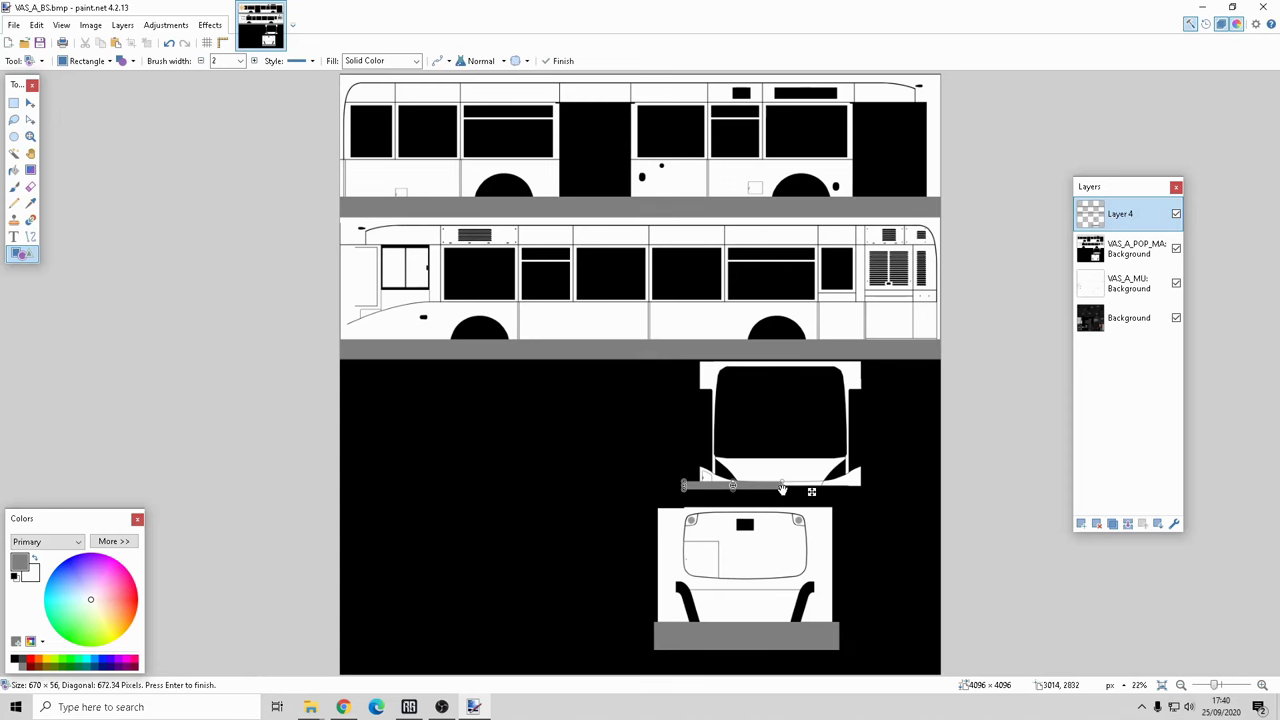
Widen the thin grey strip beneath the front view, commit it, and zoom to inspect all skirts.
scroll(782, 490, up, 5)
drag(783, 488, 1095, 488)
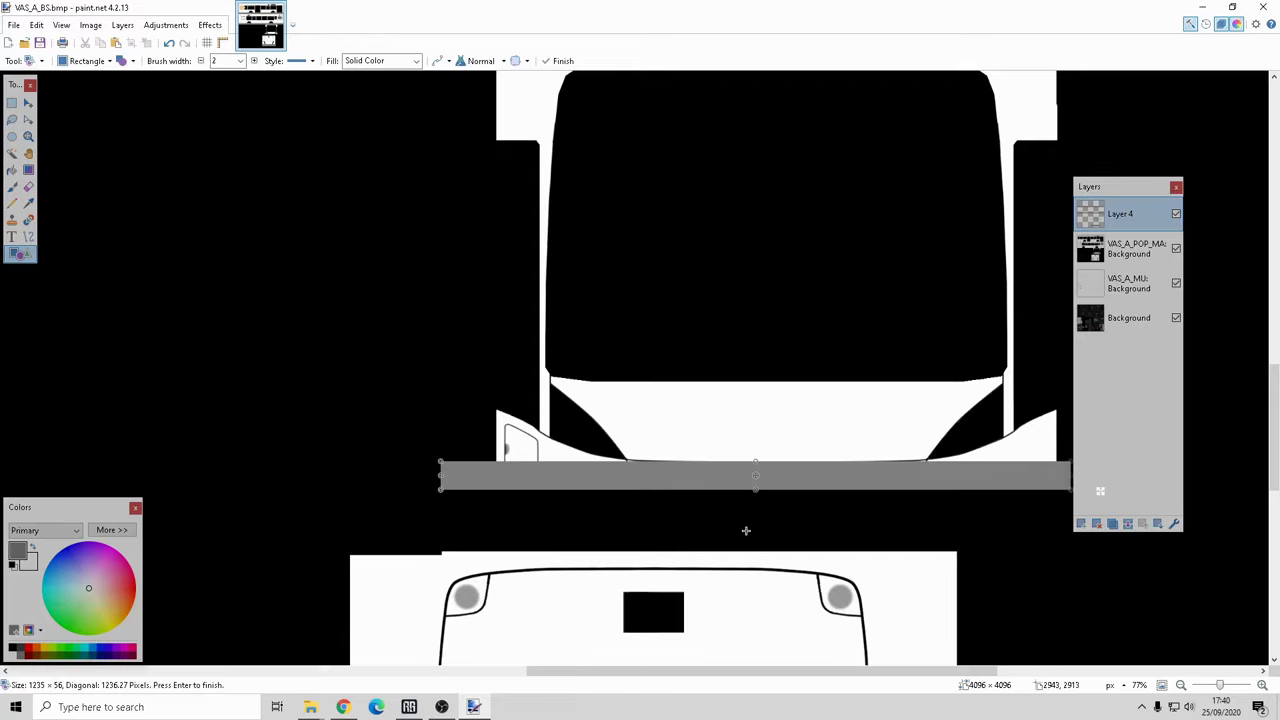
scroll(745, 530, down, 5)
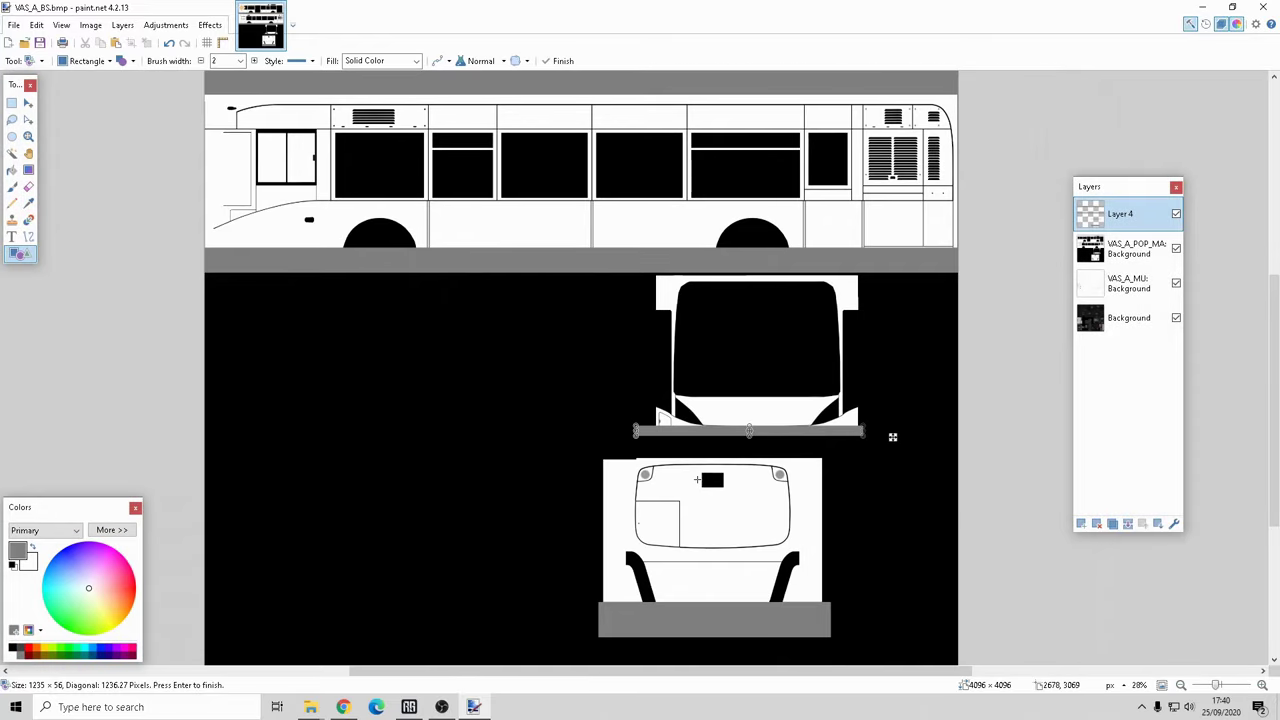
scroll(698, 480, up, 3)
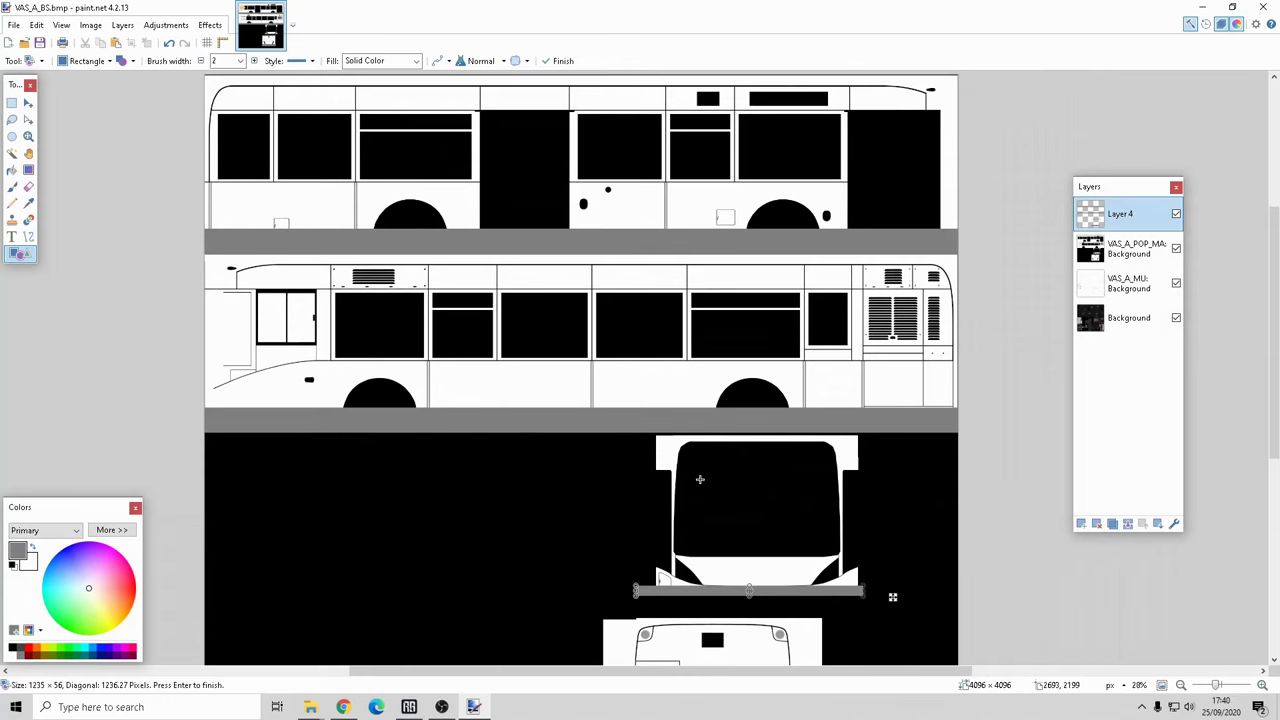
scroll(700, 479, down, 4)
scroll(700, 479, up, 4)
scroll(700, 479, up, 3)
scroll(700, 479, down, 6)
scroll(700, 479, up, 3)
scroll(700, 479, down, 5)
scroll(700, 479, up, 6)
scroll(700, 479, down, 4)
scroll(700, 479, up, 3)
scroll(284, 320, up, 5)
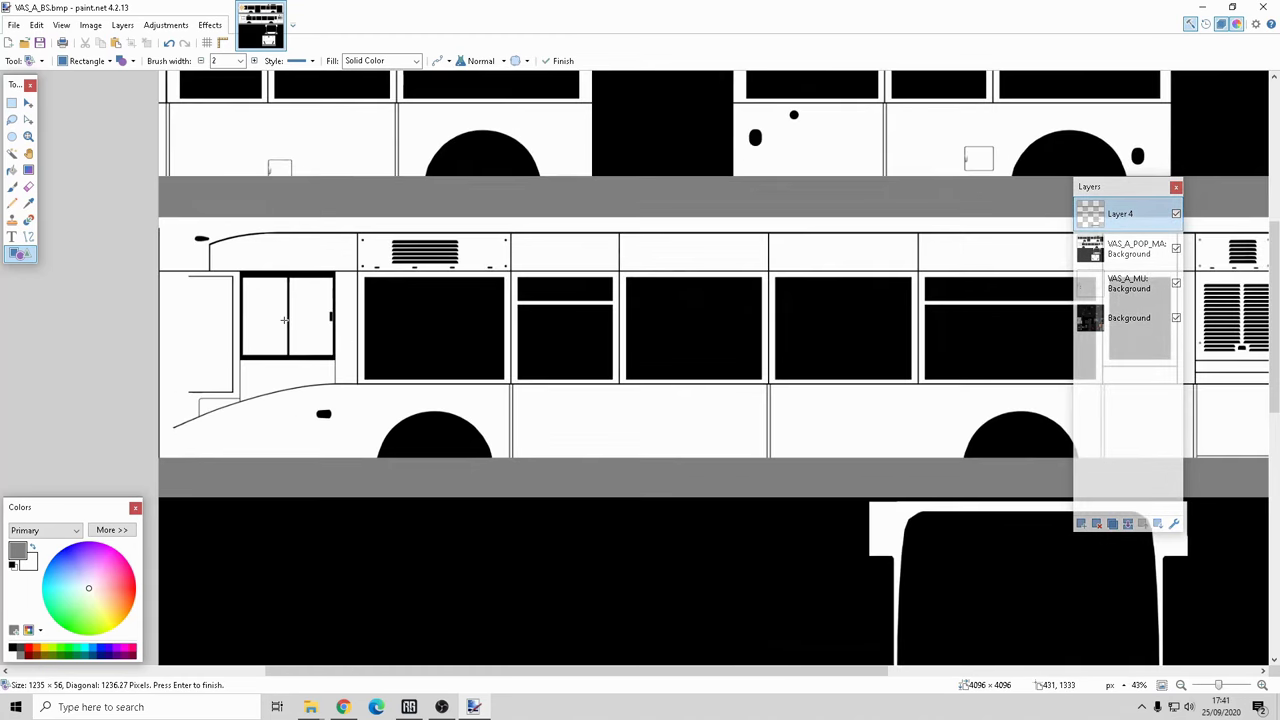
scroll(284, 320, up, 1)
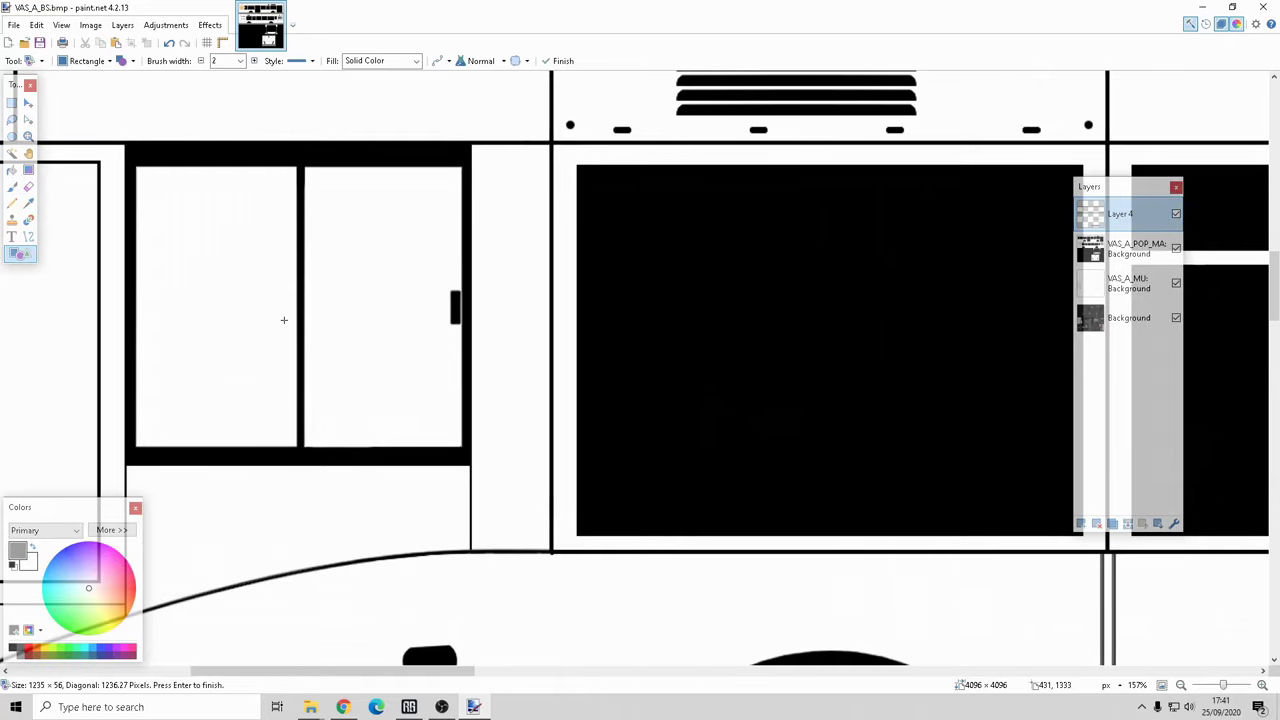
scroll(284, 320, down, 6)
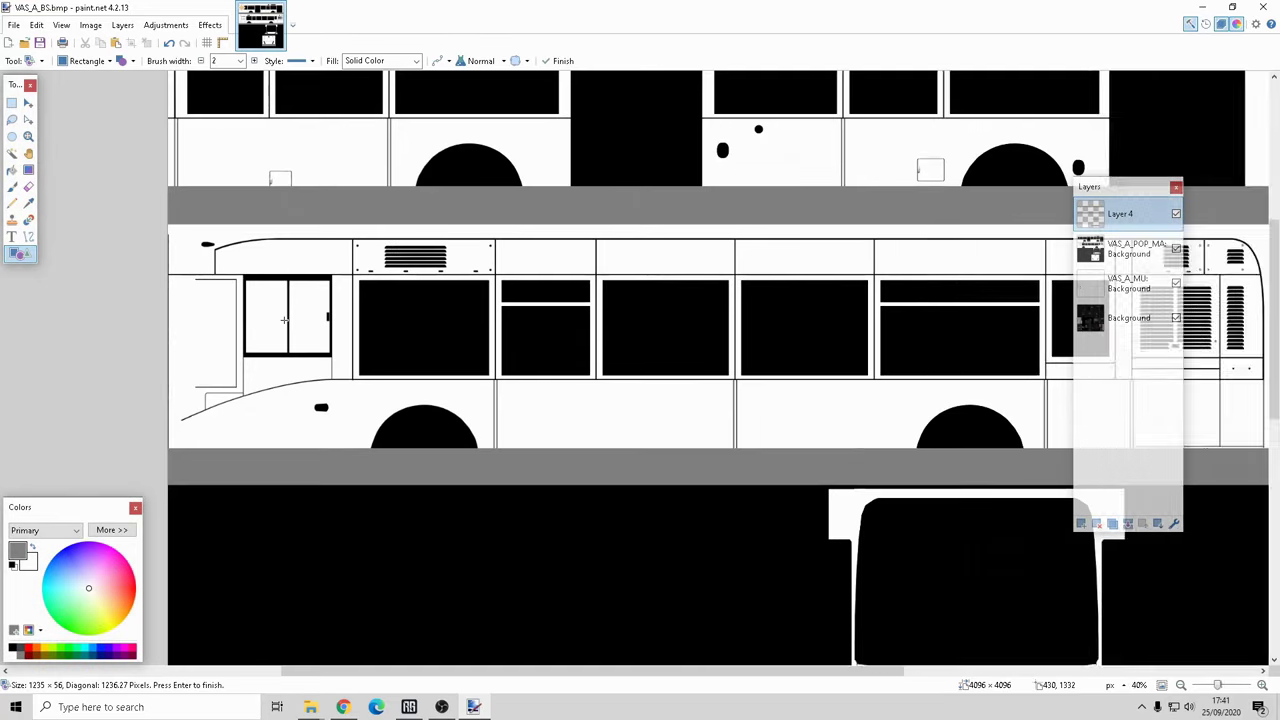
scroll(284, 320, down, 1)
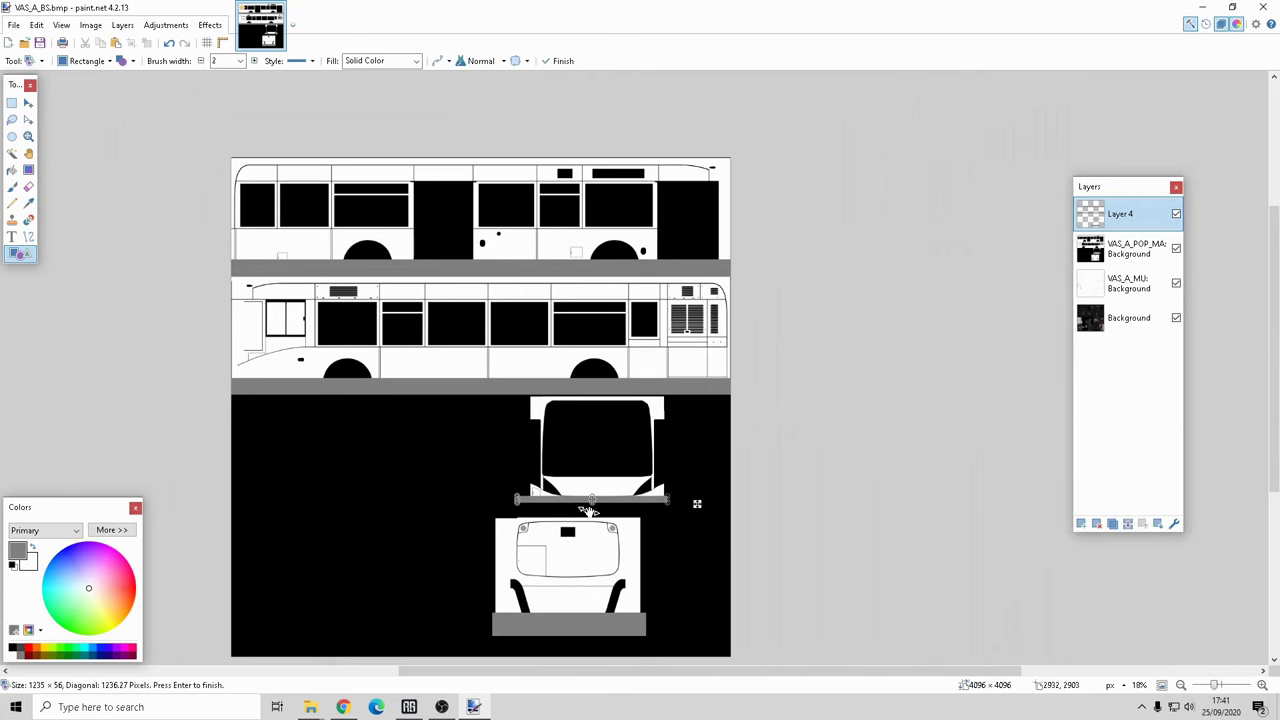
click(840, 441)
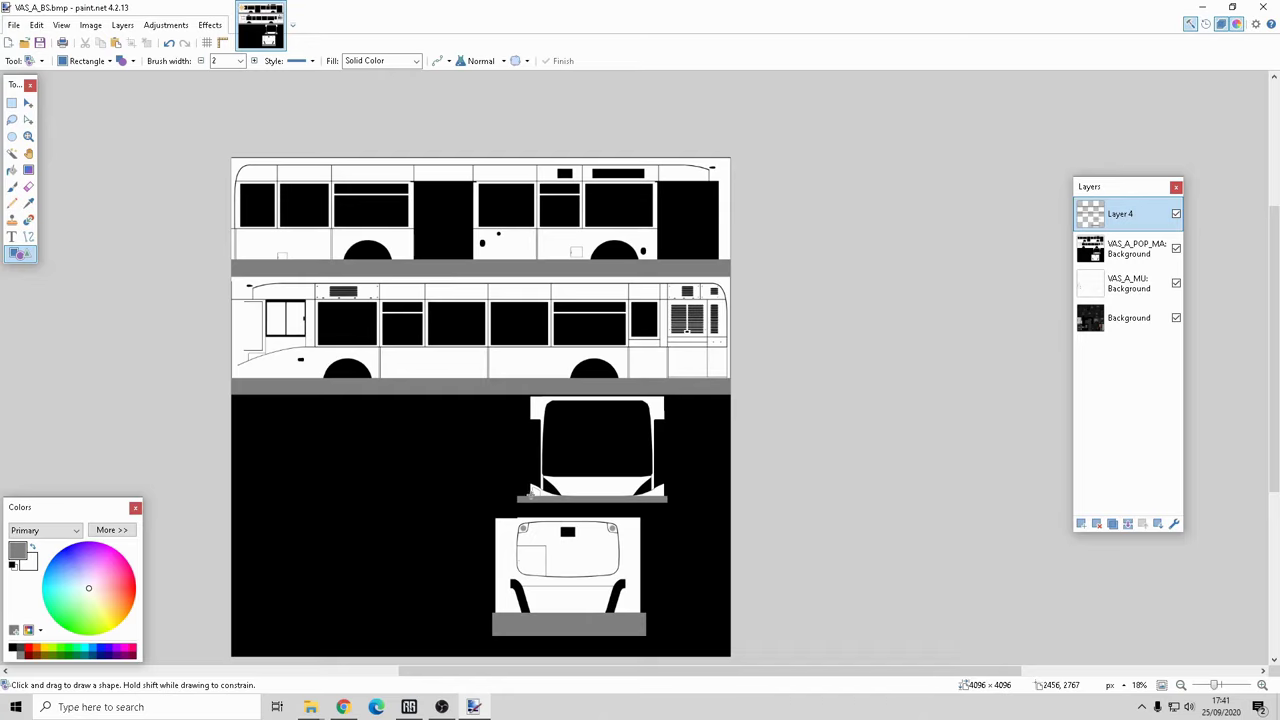
scroll(536, 494, up, 8)
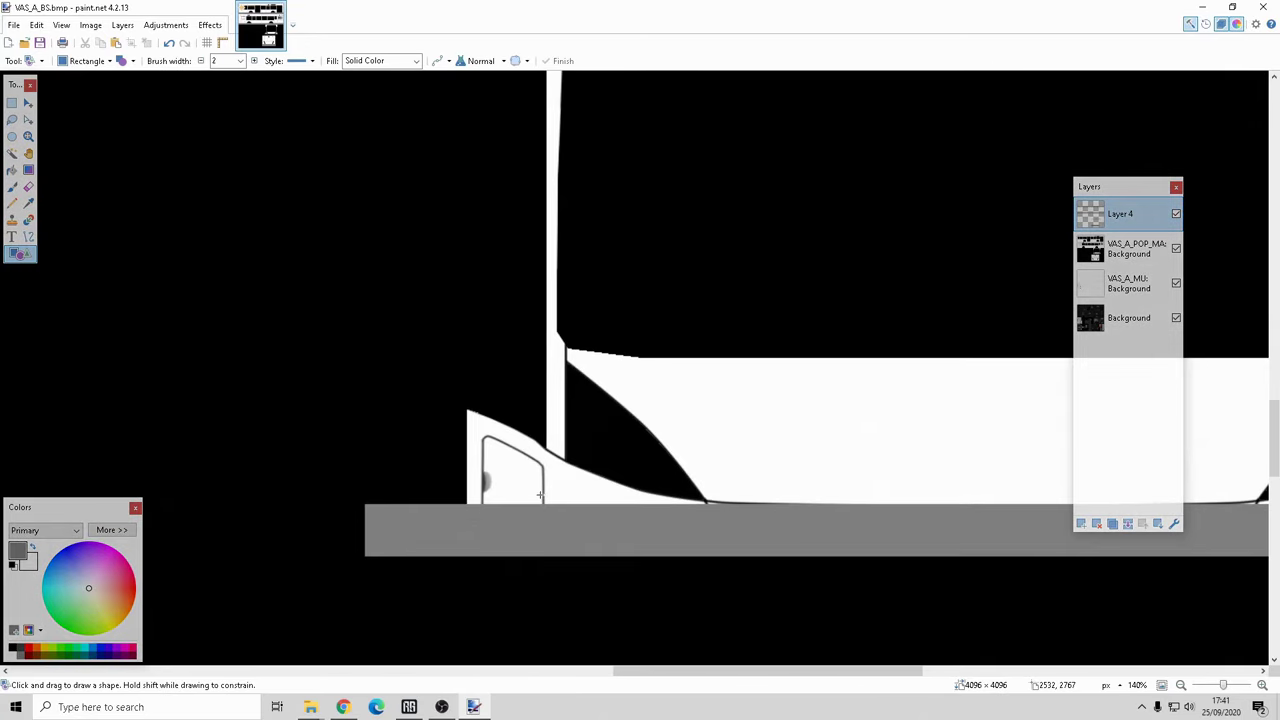
scroll(540, 494, up, 1)
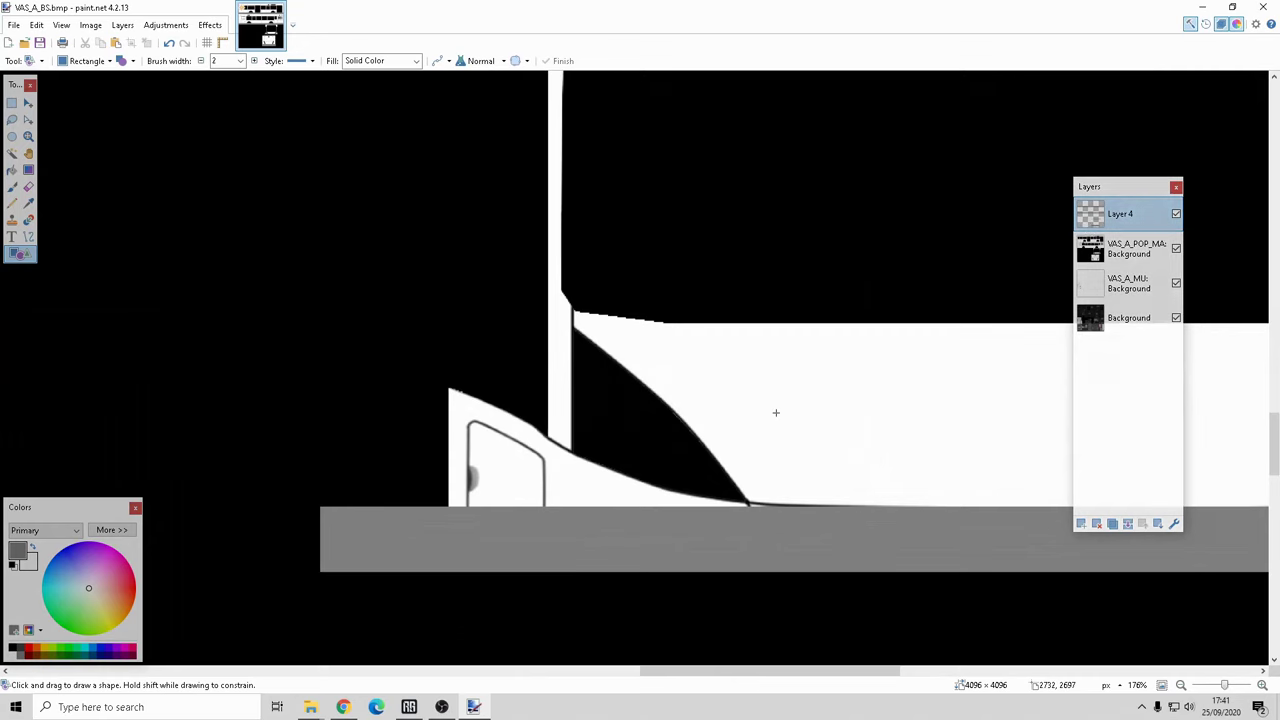
scroll(775, 413, down, 6)
scroll(775, 413, down, 2)
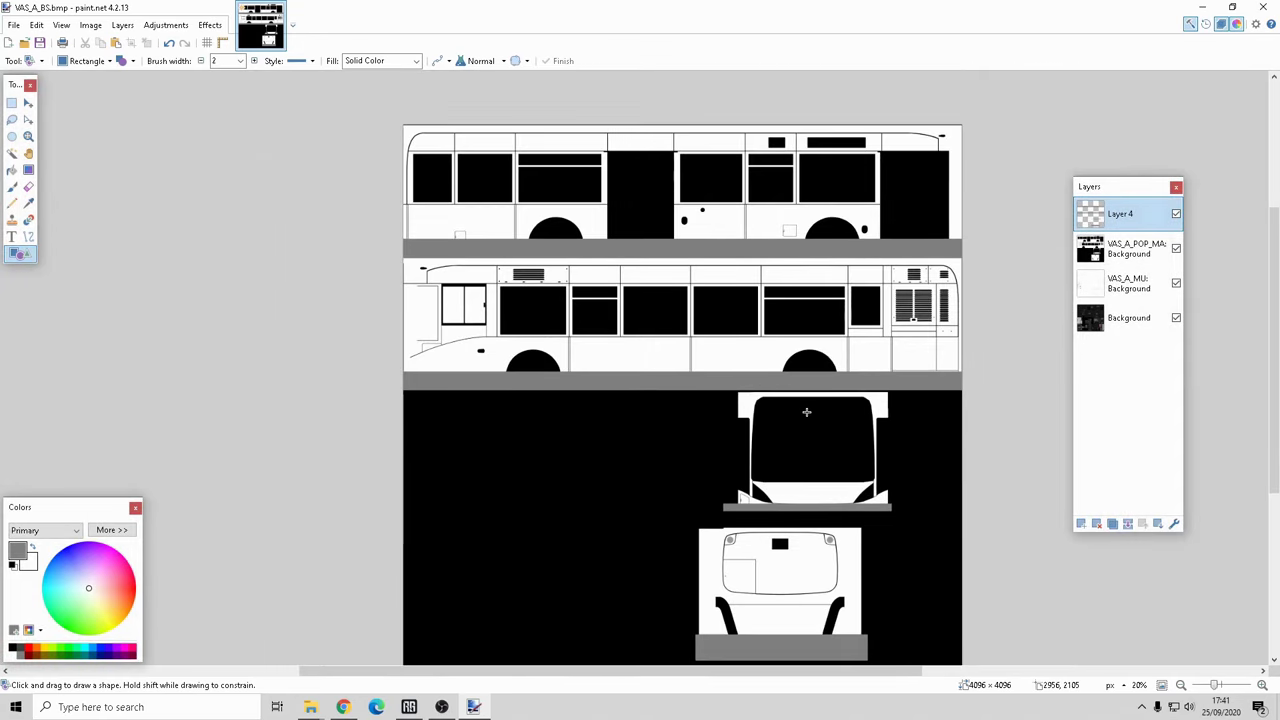
Set Layer 4's blend mode to Multiply in its Layer Properties.
double_click(1127, 218)
click(585, 358)
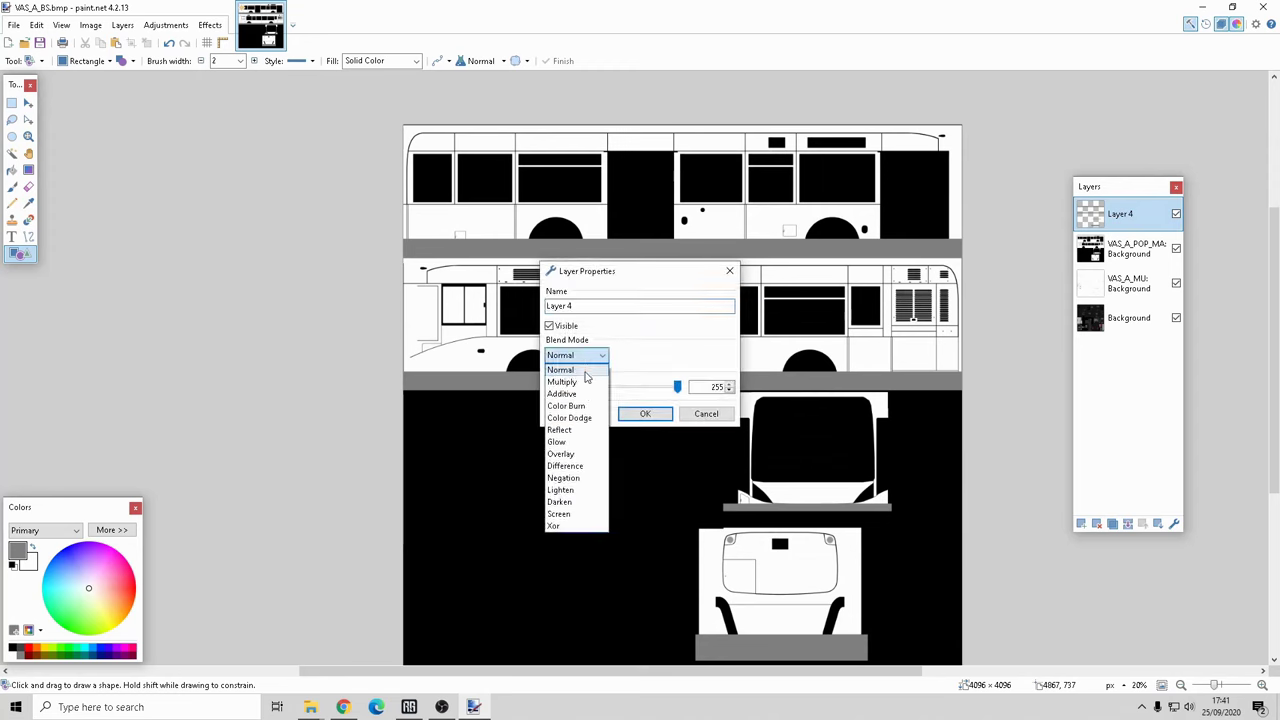
click(586, 375)
click(642, 415)
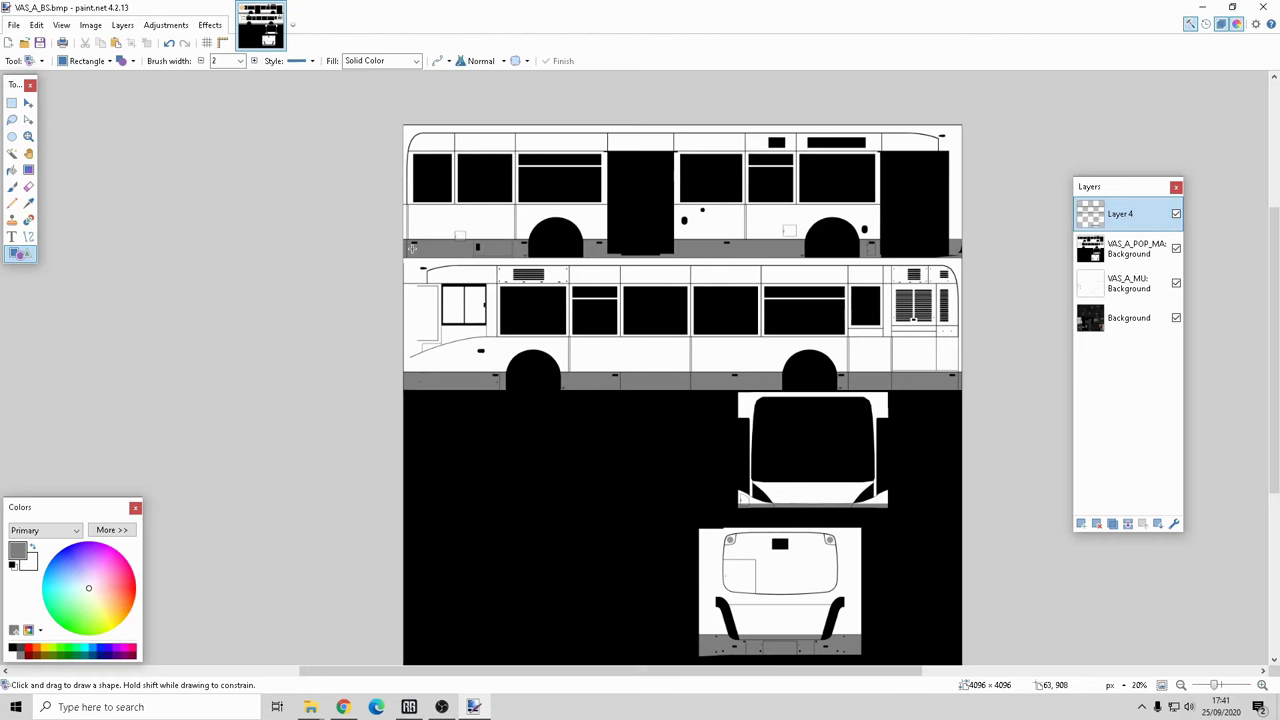
Hide and reshow Layer 4 to compare the grey strips against the bus details.
scroll(635, 320, up, 1)
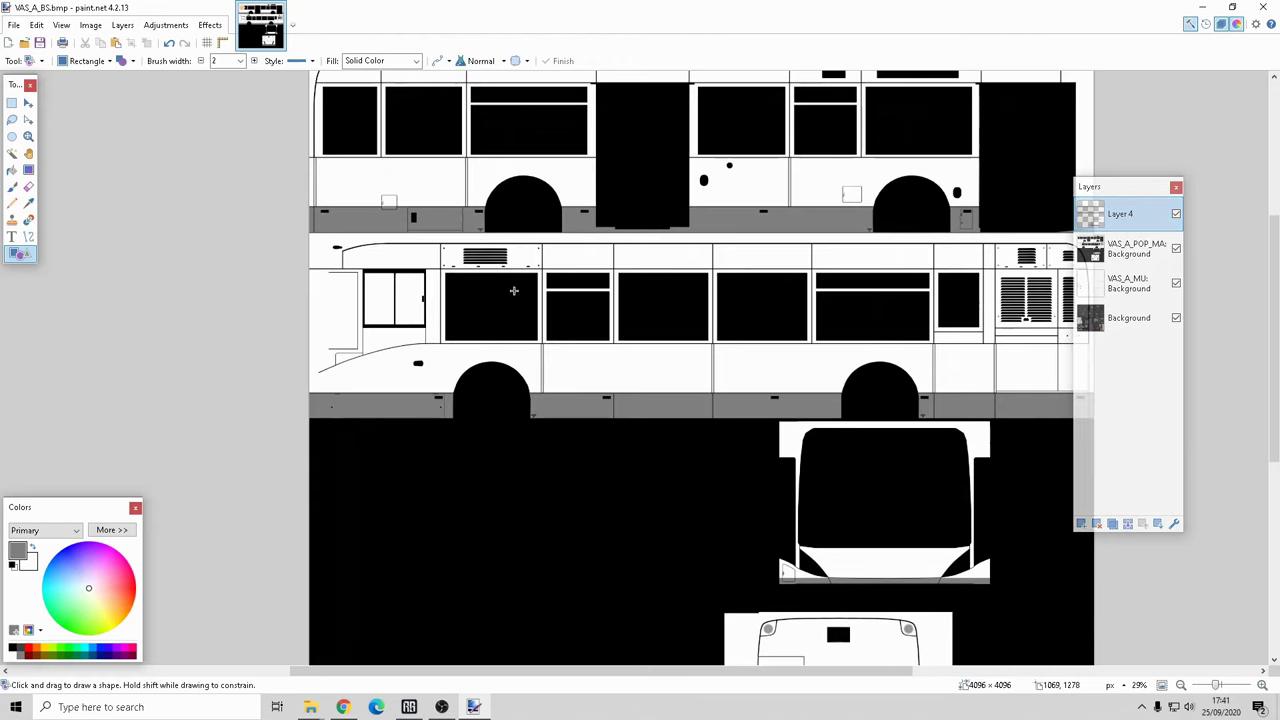
scroll(513, 290, up, 2)
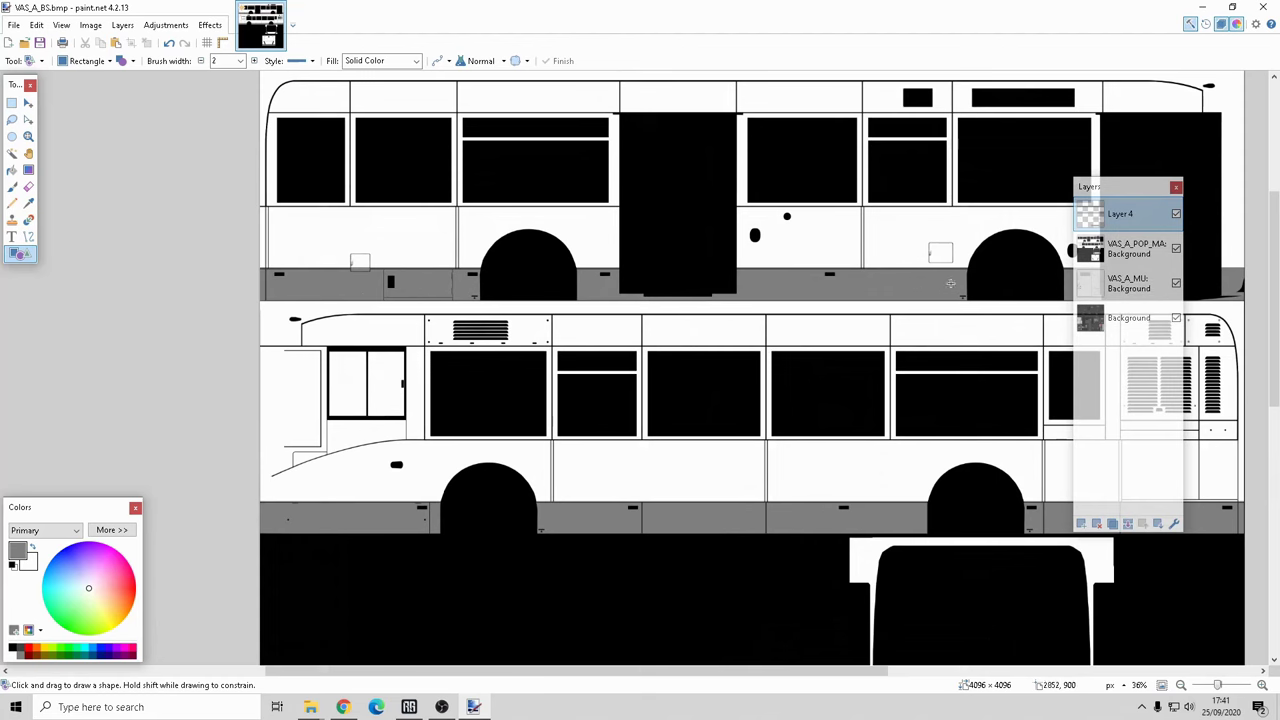
click(1177, 214)
click(1177, 214)
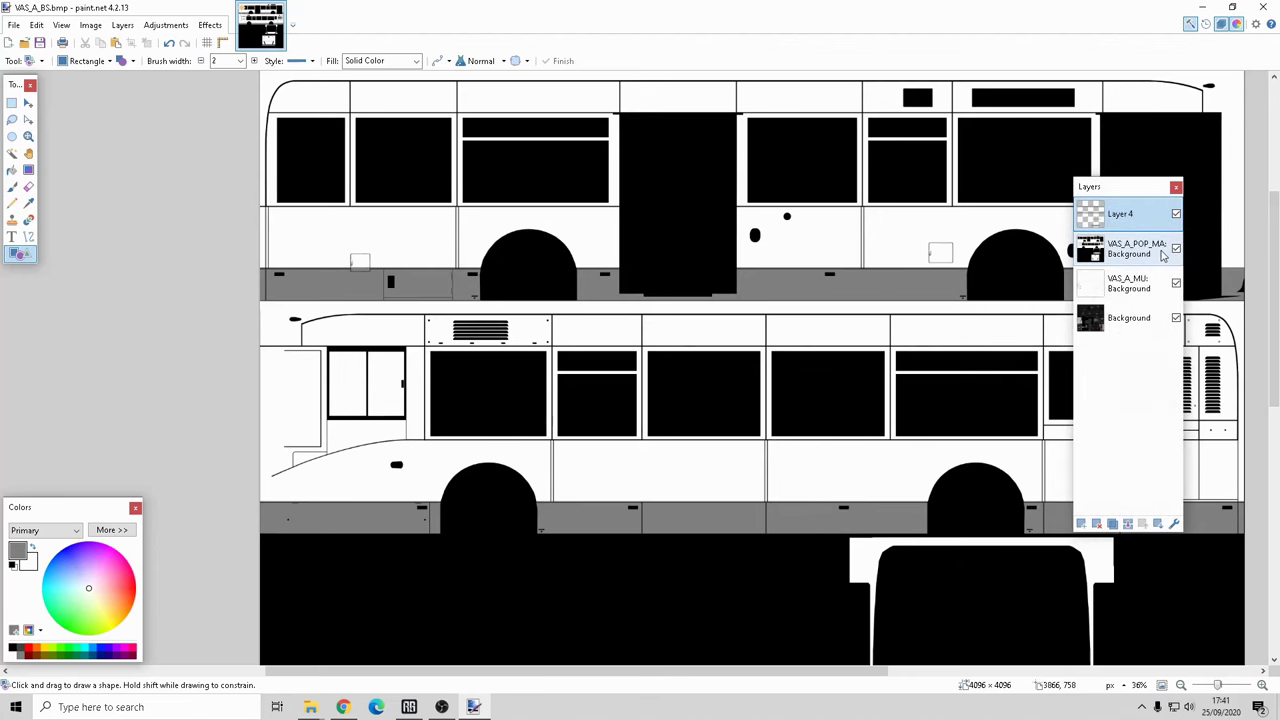
scroll(636, 272, up, 2)
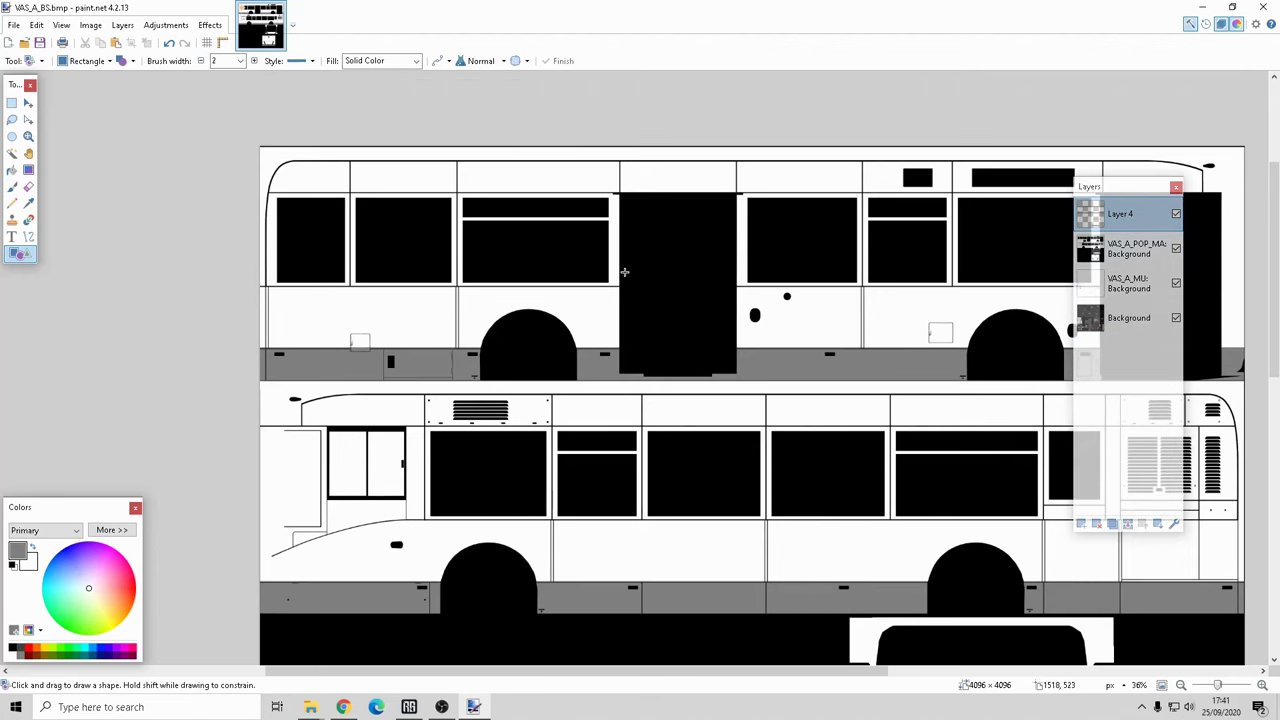
Pick orange and drag filled rectangles over the upper and lower bus side views.
click(30, 650)
drag(264, 142, 1268, 347)
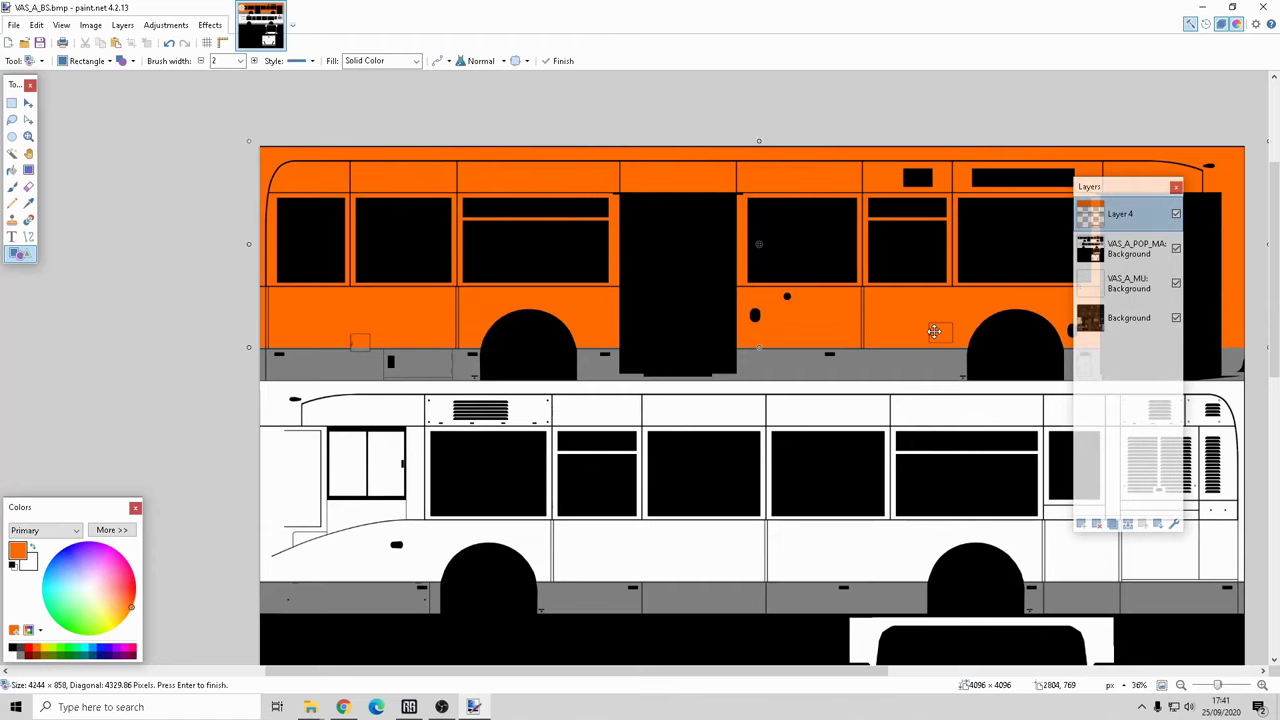
ctrl+scroll(762, 351, up, 3)
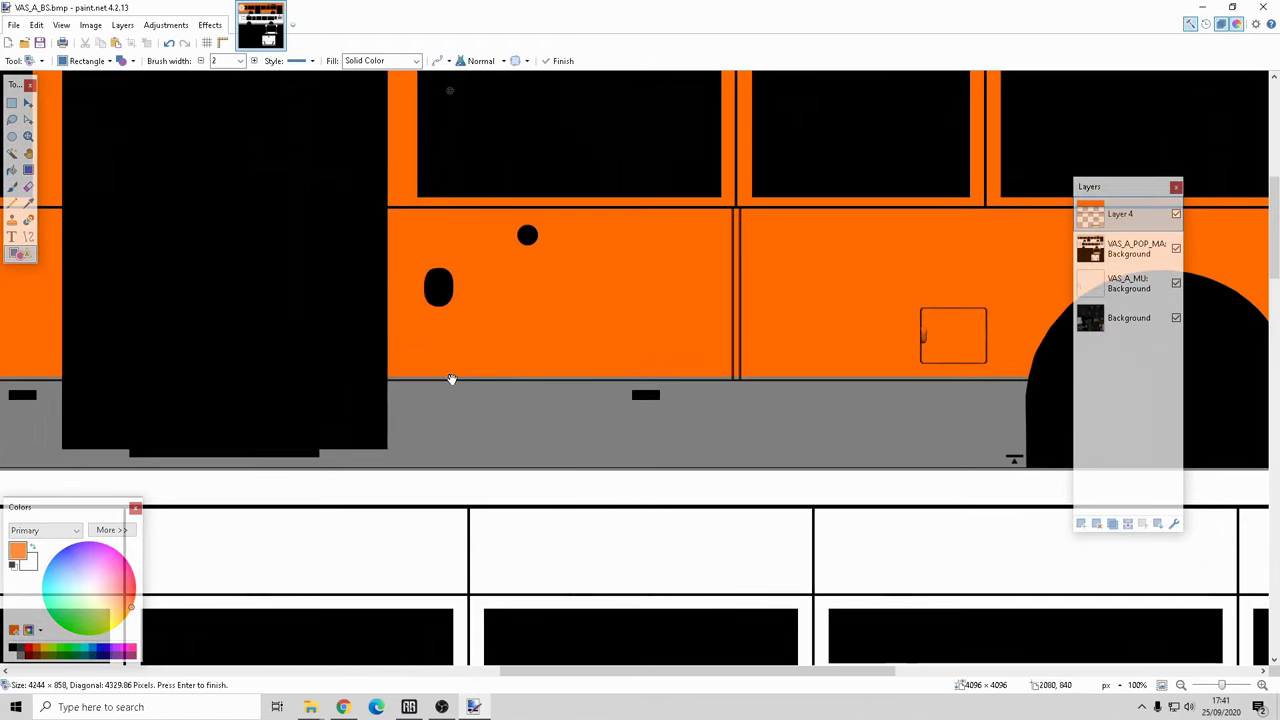
scroll(524, 465, down, 2)
scroll(524, 465, down, 2)
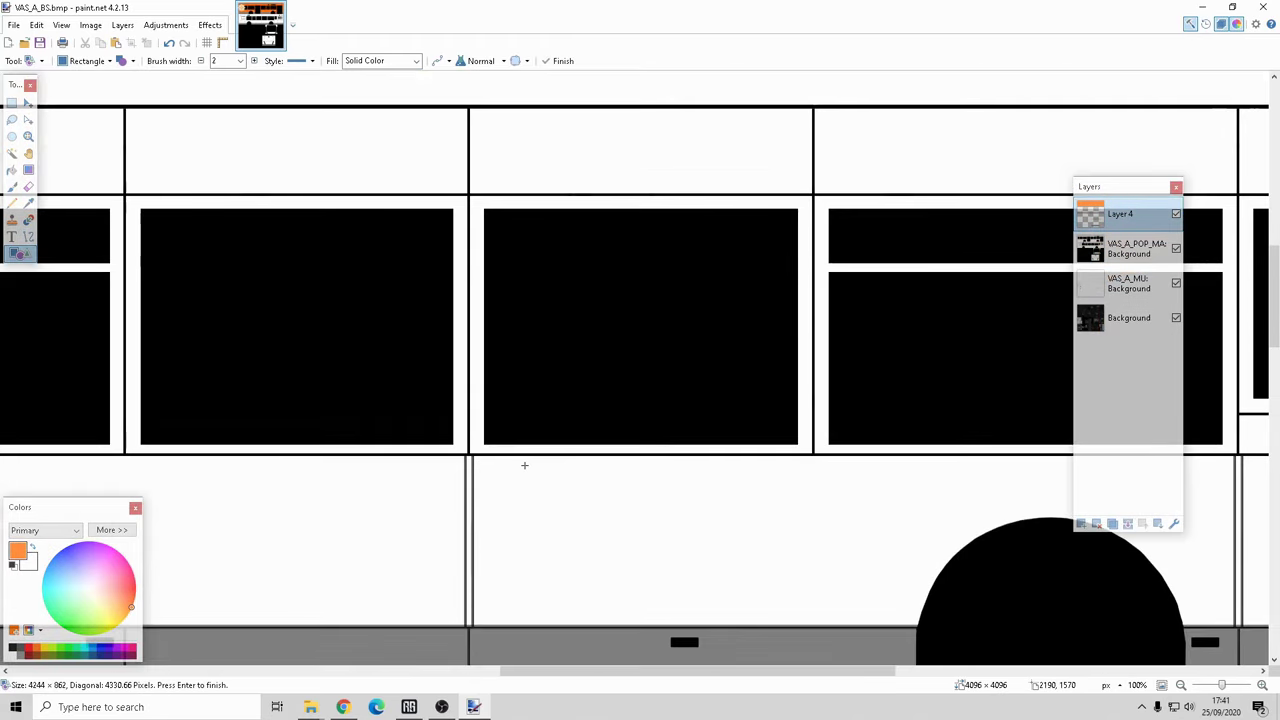
ctrl+scroll(524, 465, down, 4)
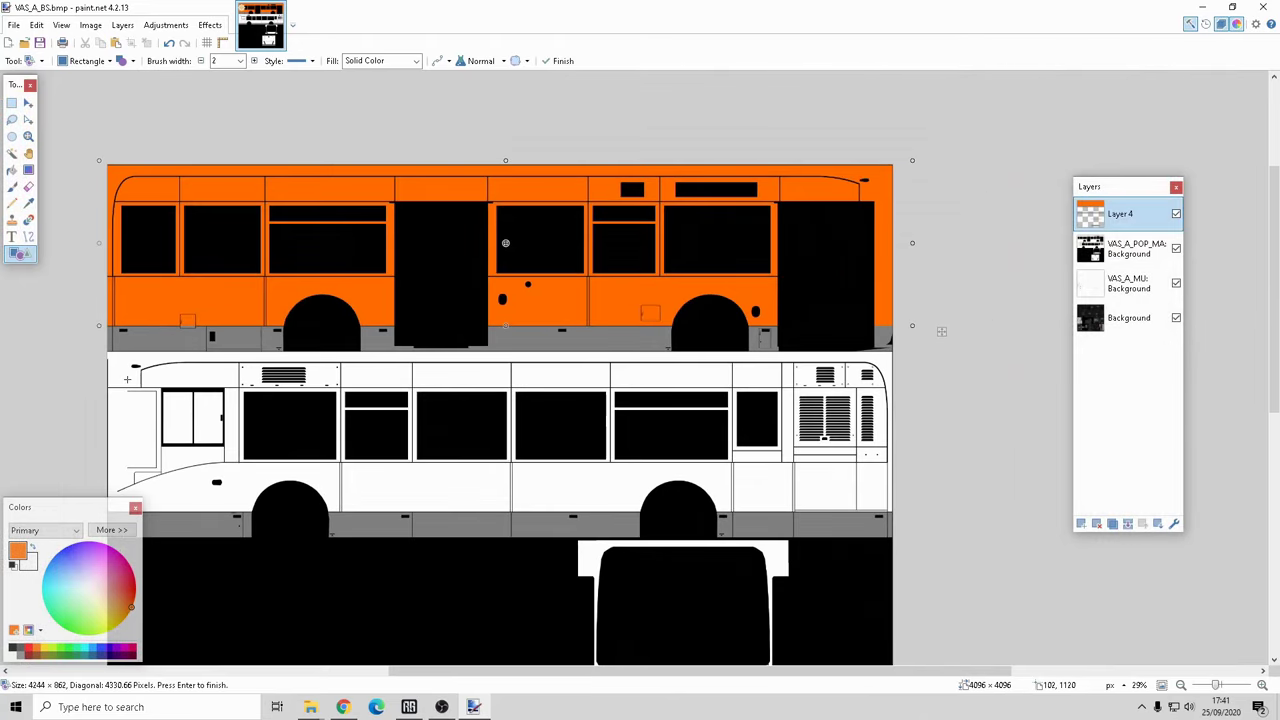
key(Return)
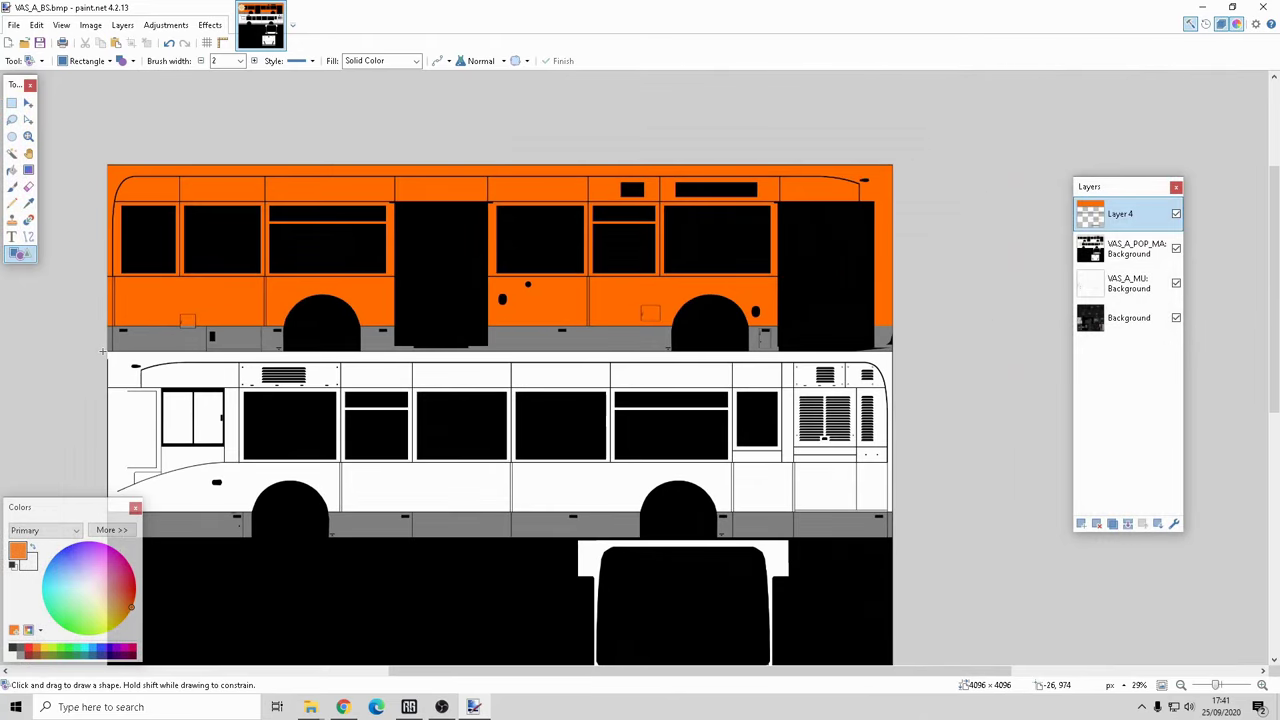
drag(102, 351, 903, 514)
Commit the lower side's orange rectangle and fill the front view with orange.
scroll(454, 520, up, 2)
scroll(544, 494, down, 3)
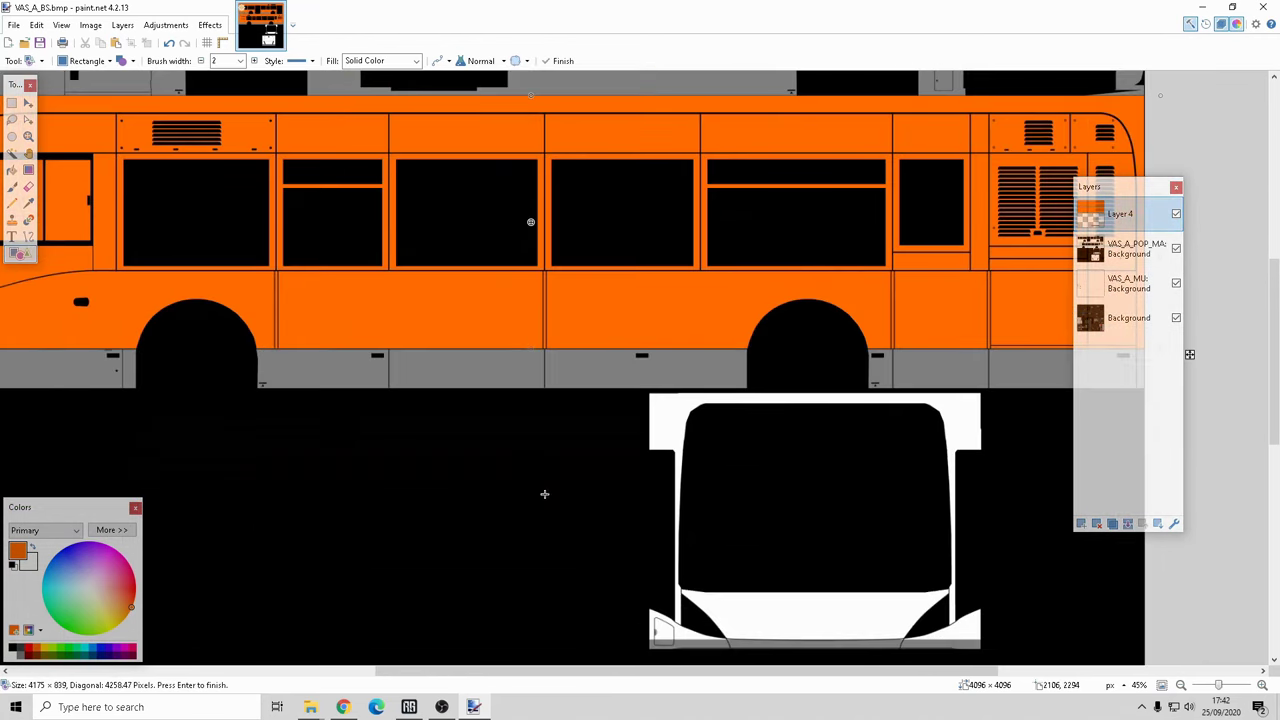
scroll(544, 494, up, 4)
scroll(543, 299, down, 4)
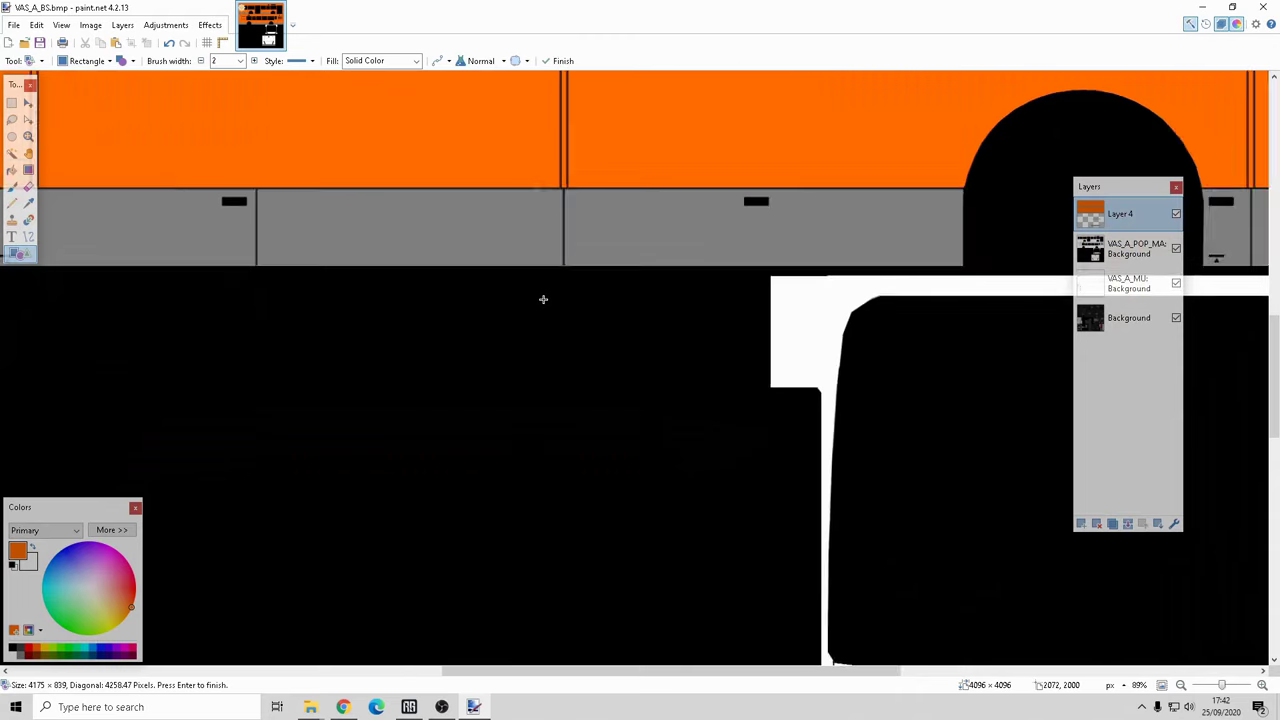
key(Return)
drag(642, 285, 968, 509)
key(Return)
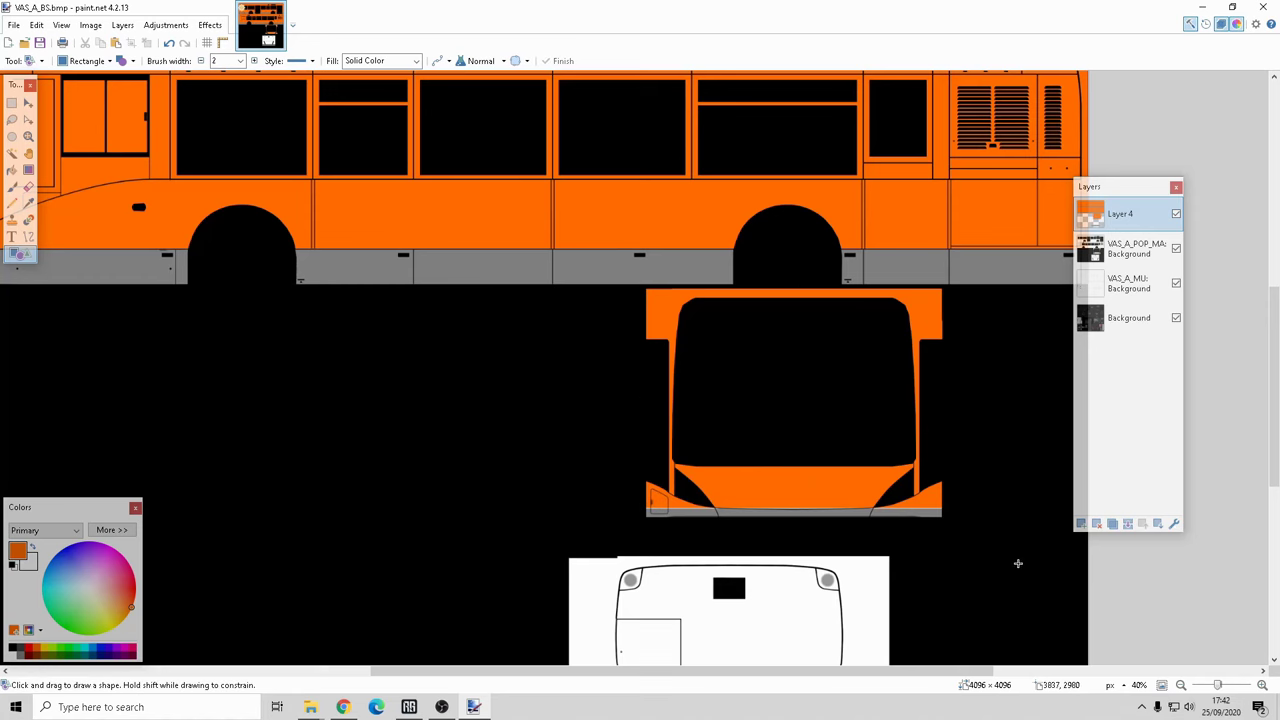
Fill the bus rear view panel with an orange rectangle and commit it.
scroll(883, 503, down, 3)
drag(567, 315, 930, 527)
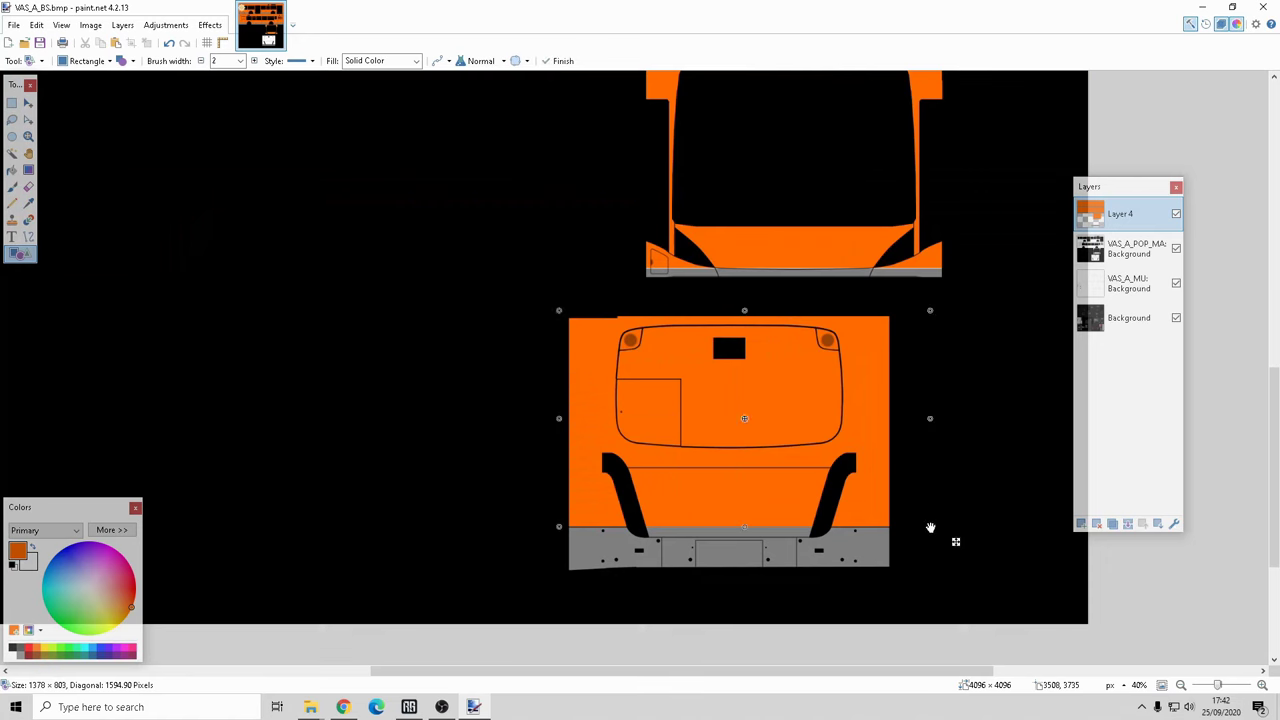
key(Return)
scroll(800, 550, up, 3)
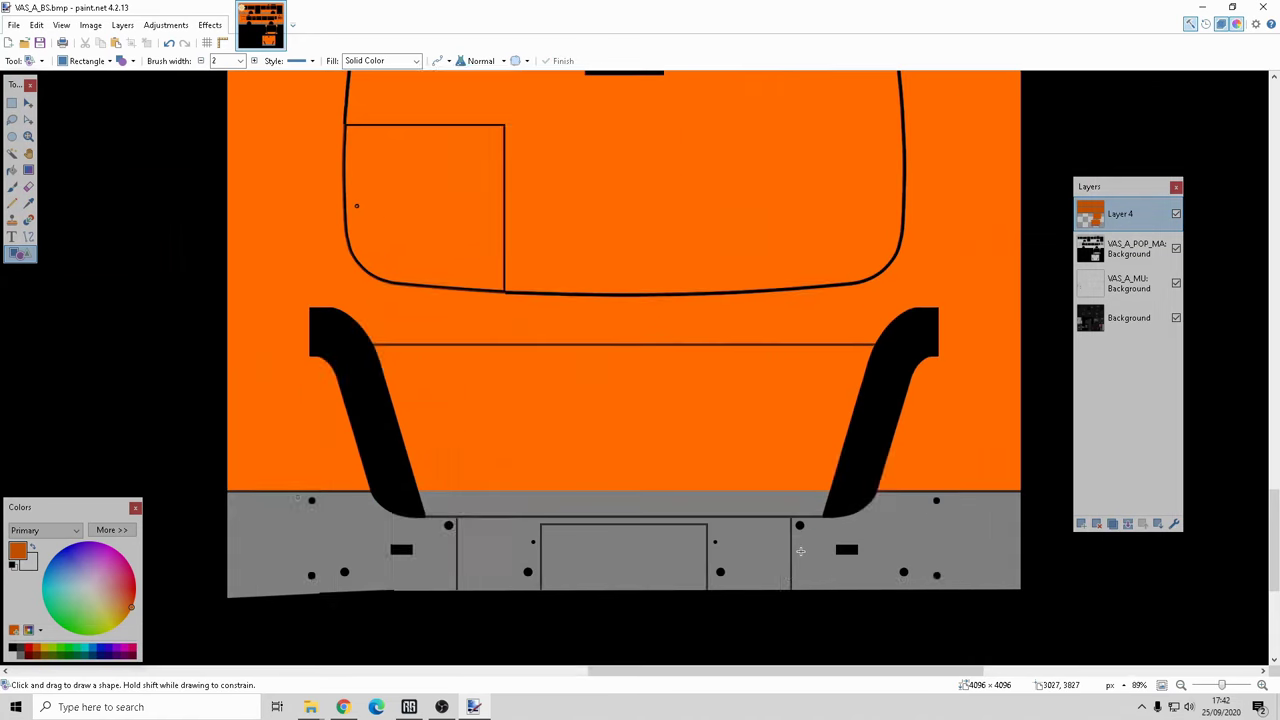
scroll(800, 550, down, 1)
scroll(800, 550, up, 6)
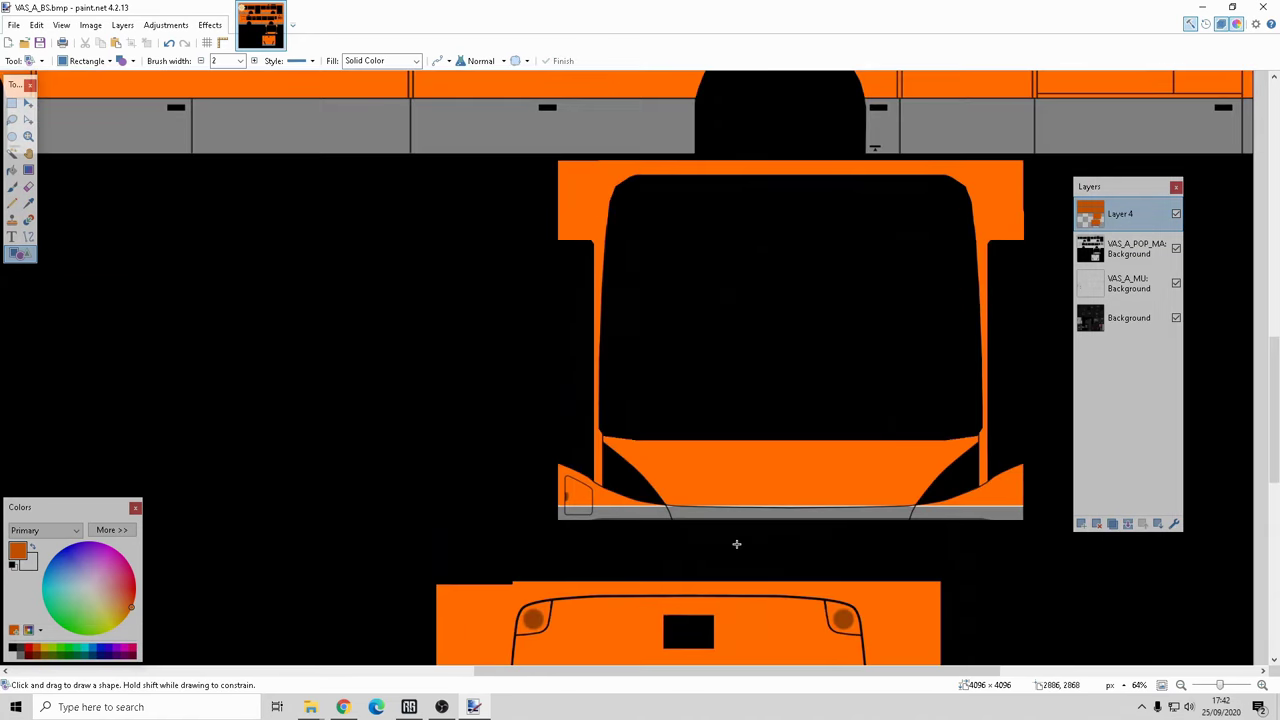
scroll(737, 543, up, 3)
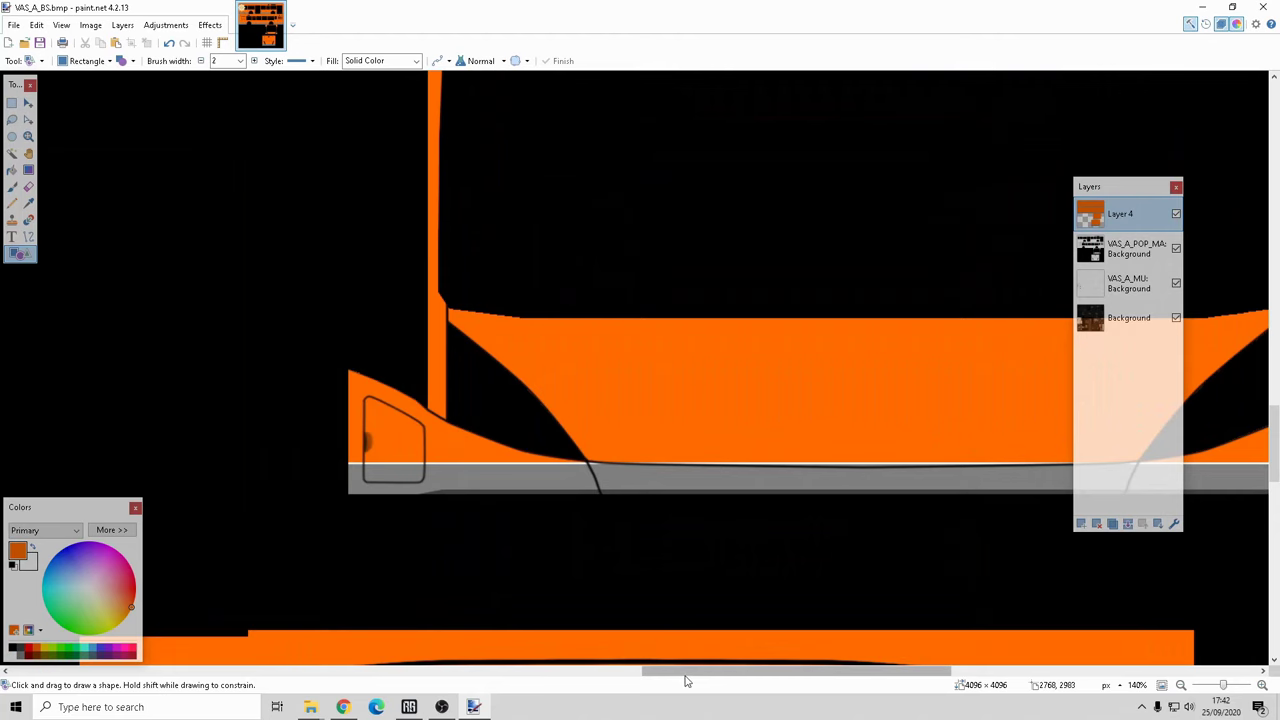
drag(660, 671, 724, 671)
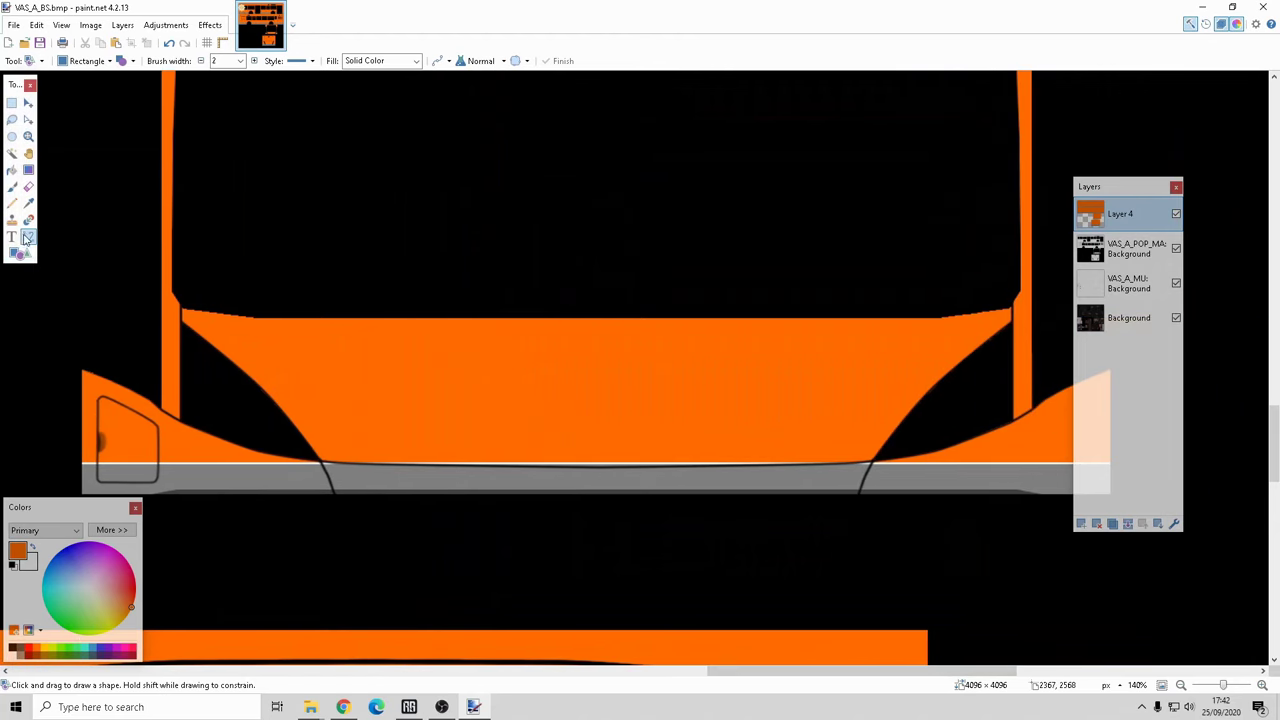